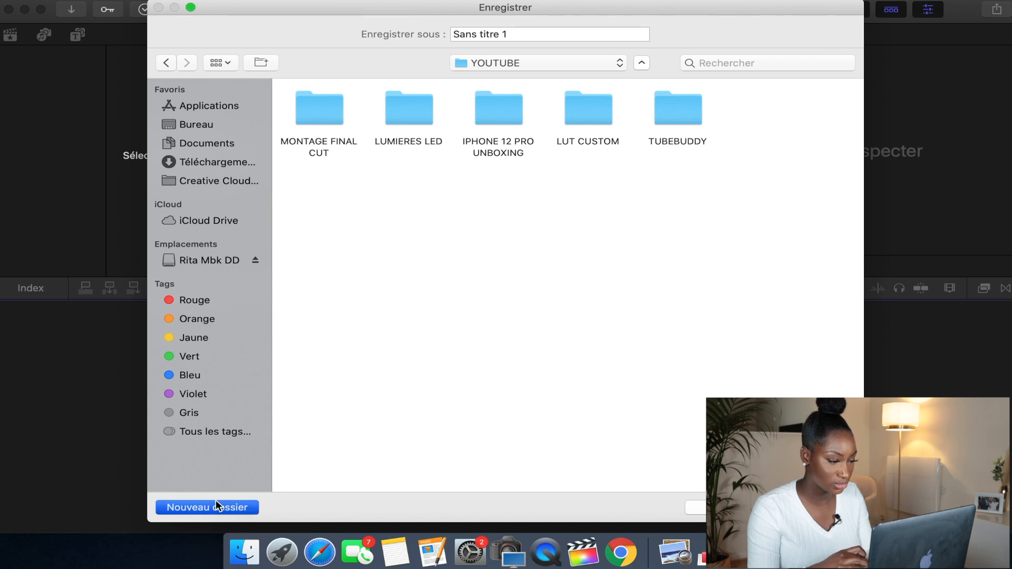
# Create a folder TEST inside the YOUTUBE folder and save the new library there as TEST MONTAGE.
pyautogui.write('TEST')
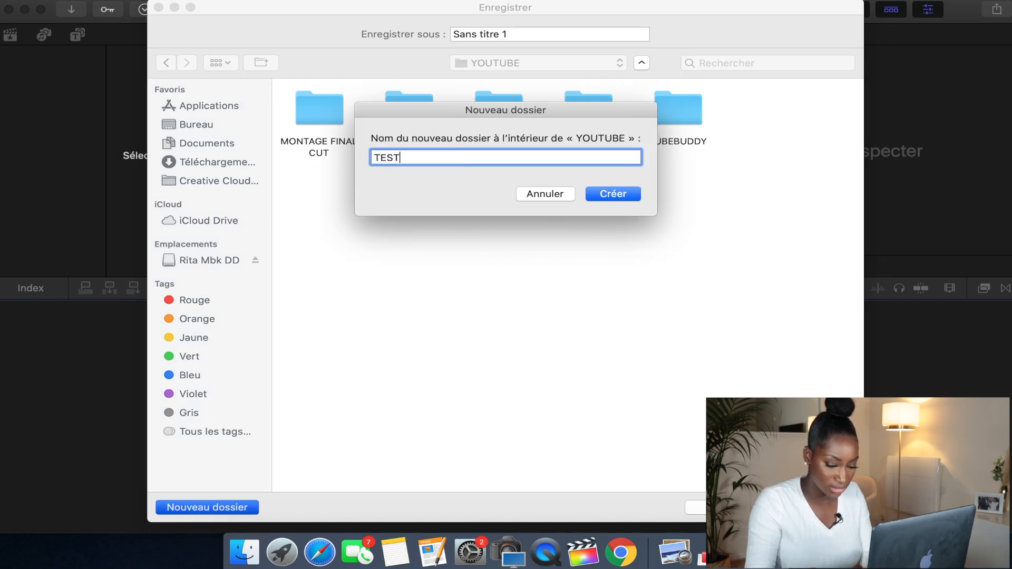
pyautogui.press('Return')
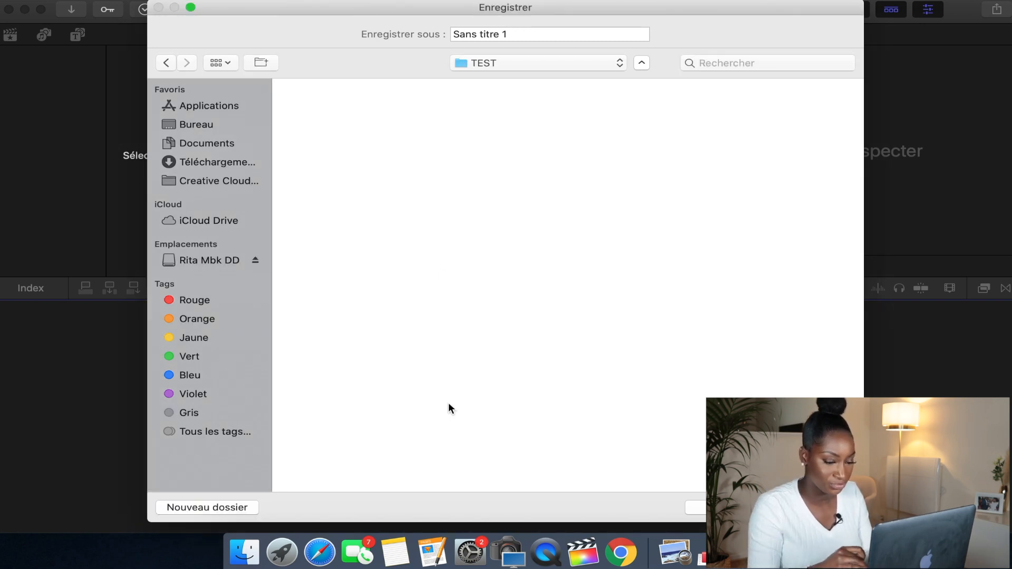
pyautogui.tripleClick(563, 35)
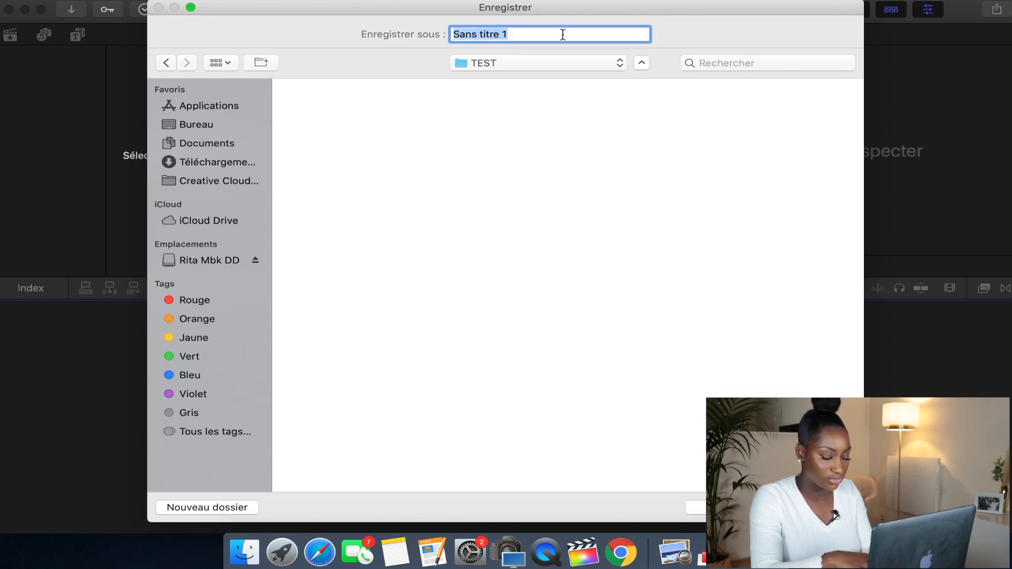
pyautogui.write('TEST MONTAGE')
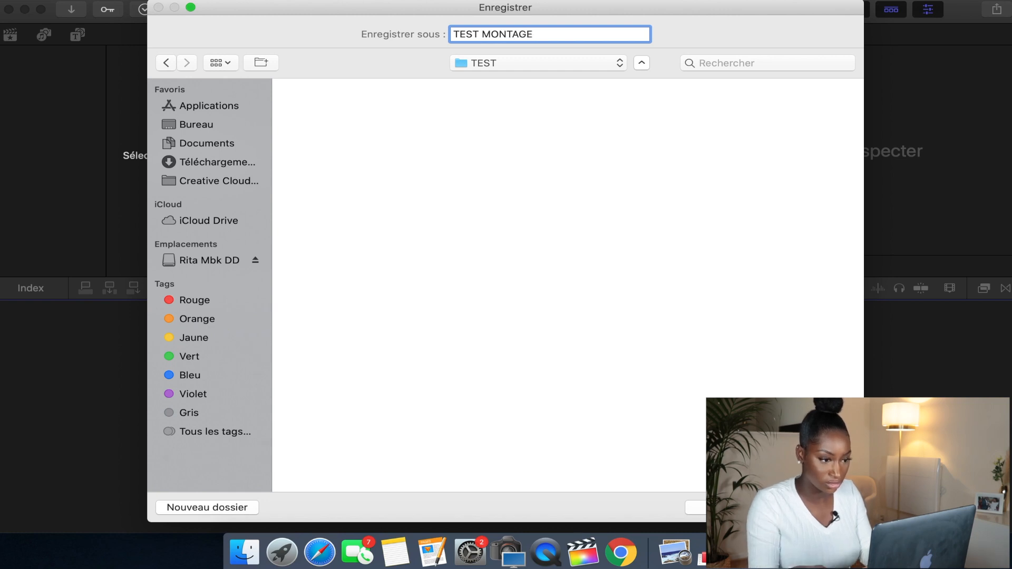
pyautogui.press('Return')
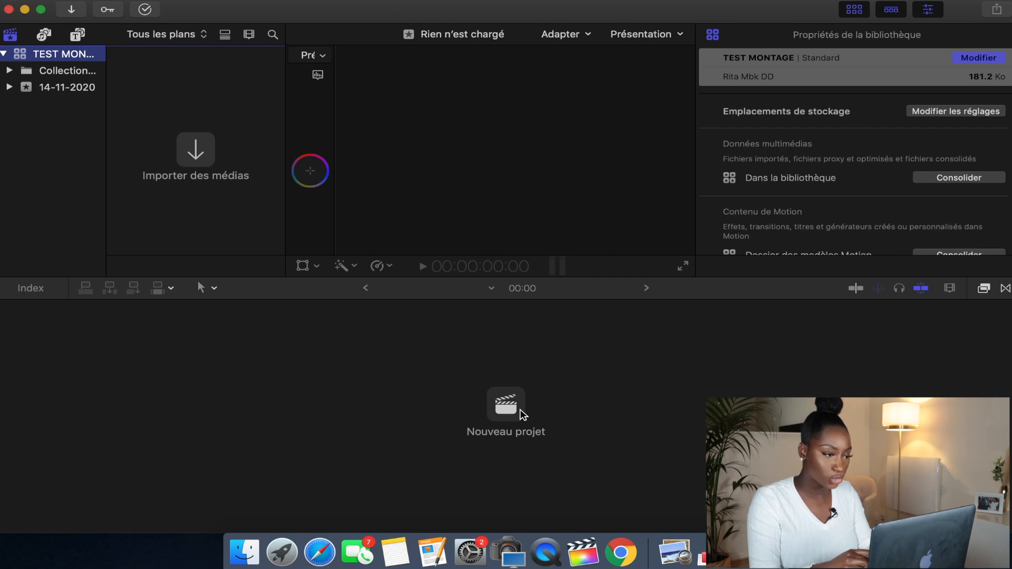
# Create a new 1080p HD project named DEMO MONTAGE in event 14-11-2020 with a 25p frame rate.
pyautogui.click(506, 405)
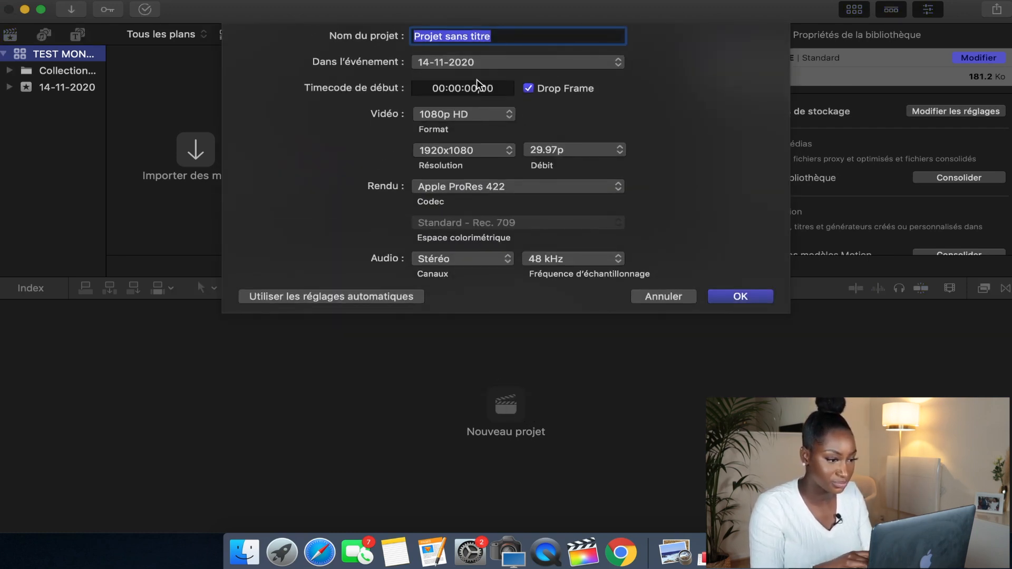
pyautogui.write('DEMO MONTAGE')
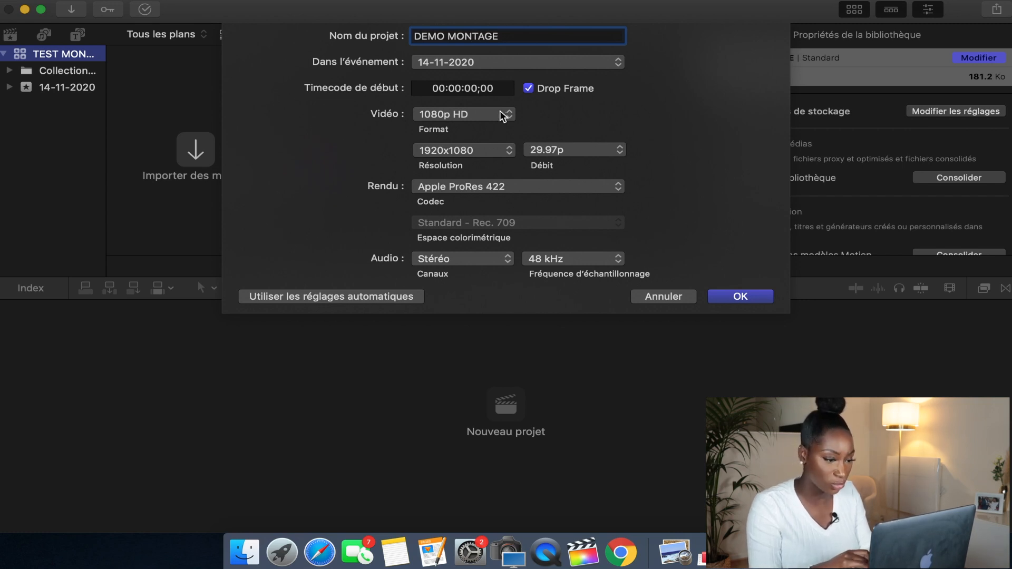
pyautogui.click(551, 153)
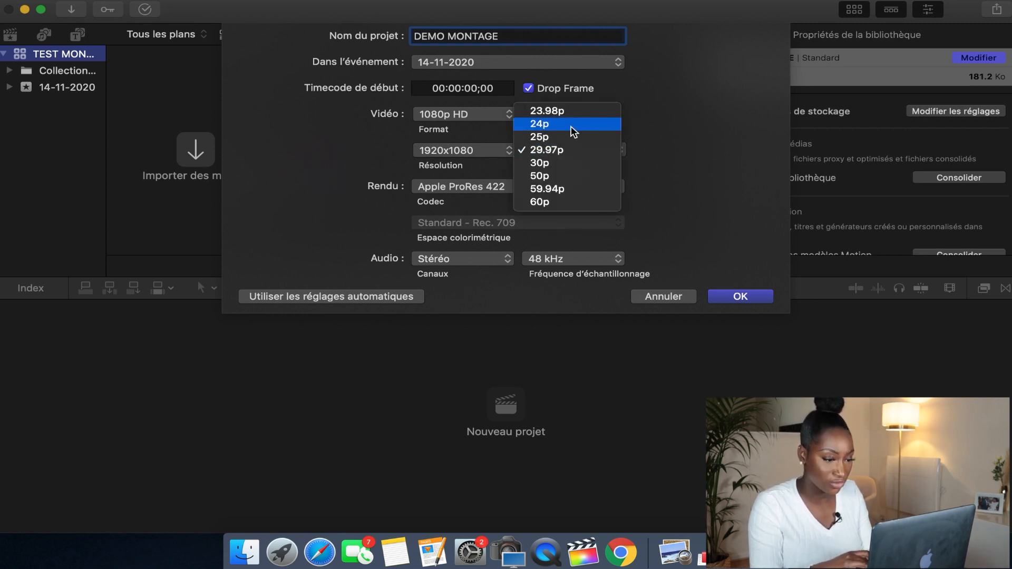
pyautogui.click(574, 140)
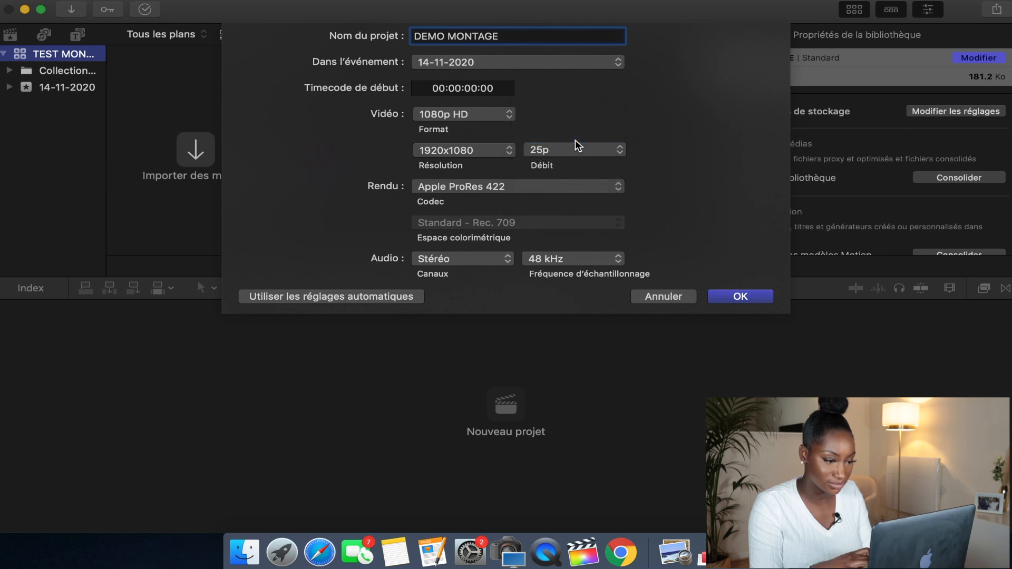
pyautogui.click(743, 297)
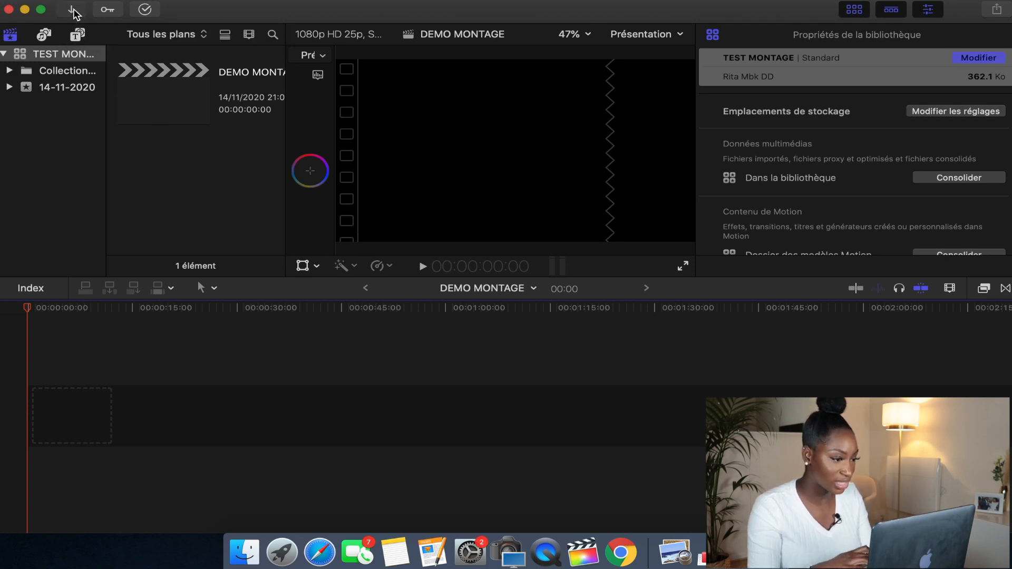
# Import the video clips from the external drive into the existing event 14-11-2020, leaving the files in place.
pyautogui.click(72, 9)
pyautogui.click(62, 167)
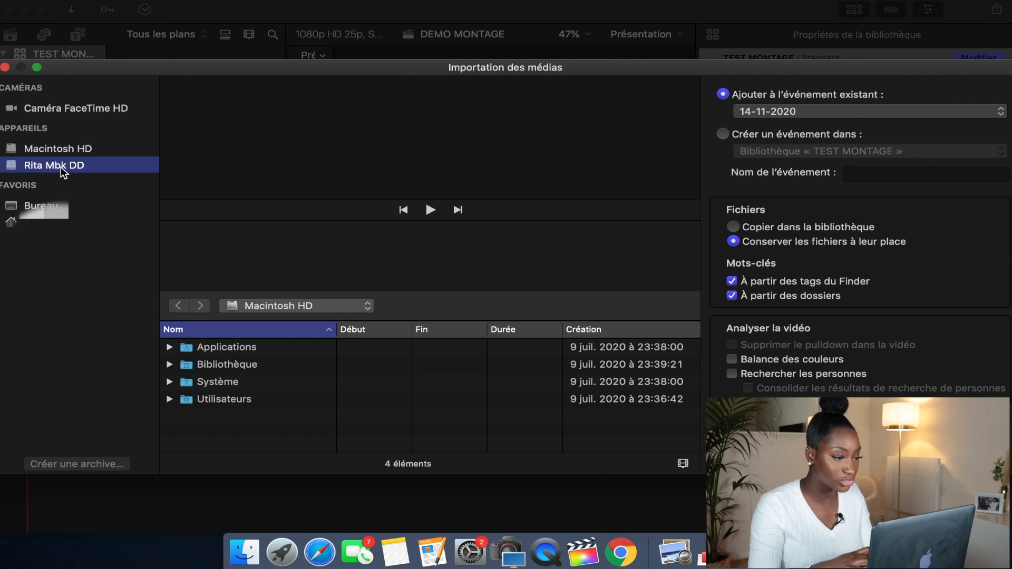
pyautogui.doubleClick(248, 363)
pyautogui.scroll(-1, 248, 384)
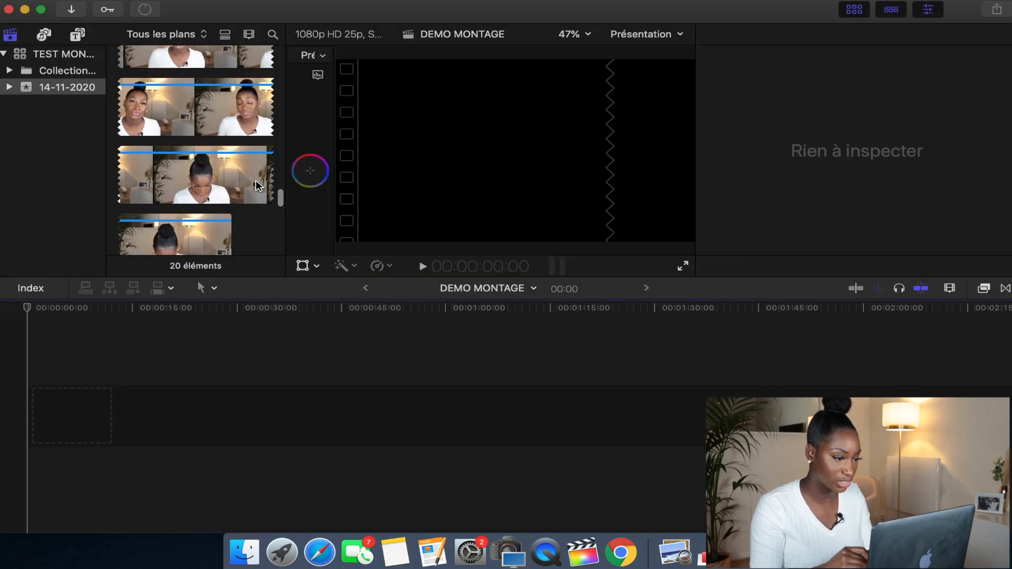
# Shrink the browser's clip thumbnails to nearly the smallest height and set the filmstrip duration to Tout.
pyautogui.scroll(12, 256, 185)
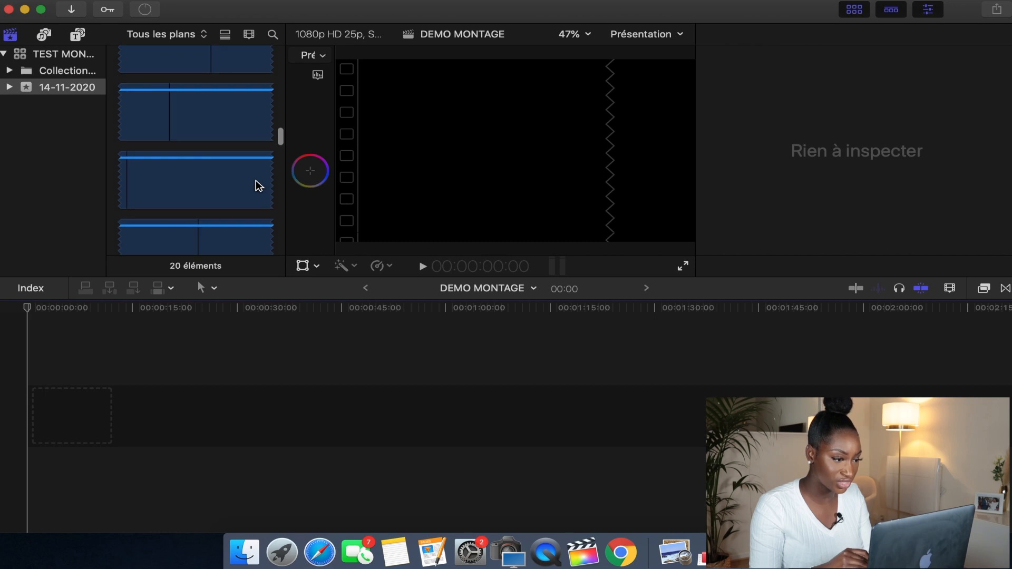
pyautogui.click(250, 35)
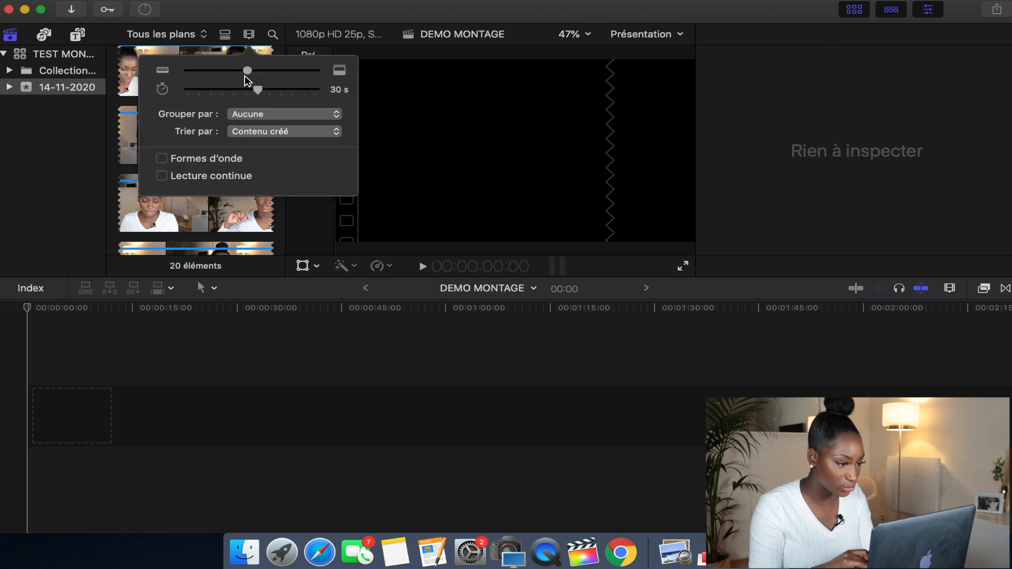
pyautogui.moveTo(246, 73); pyautogui.dragTo(190, 71)
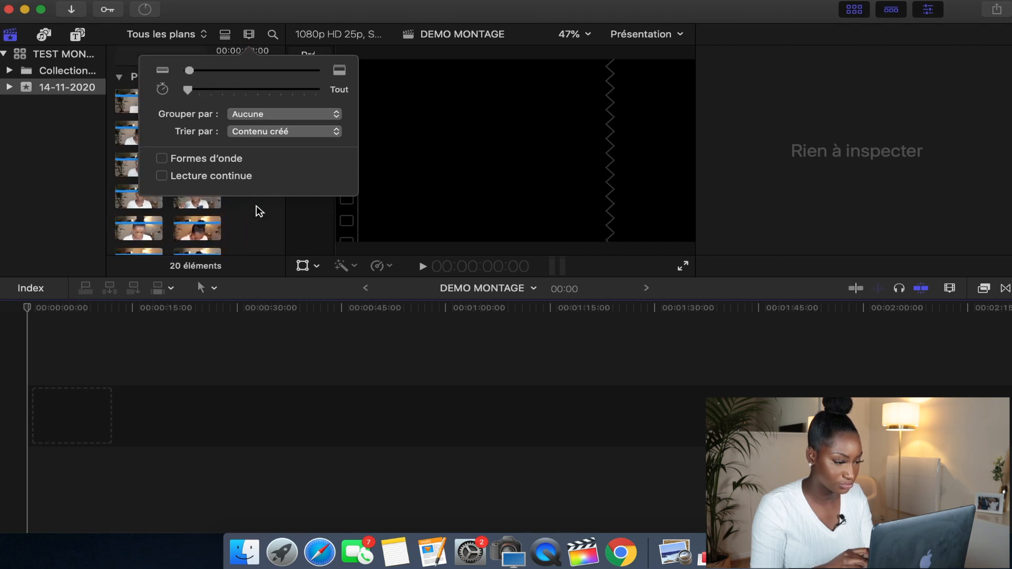
pyautogui.click(283, 230)
# Add clip MVI_2214 to the start of the timeline and play it around the 15-second mark.
pyautogui.scroll(-3, 282, 230)
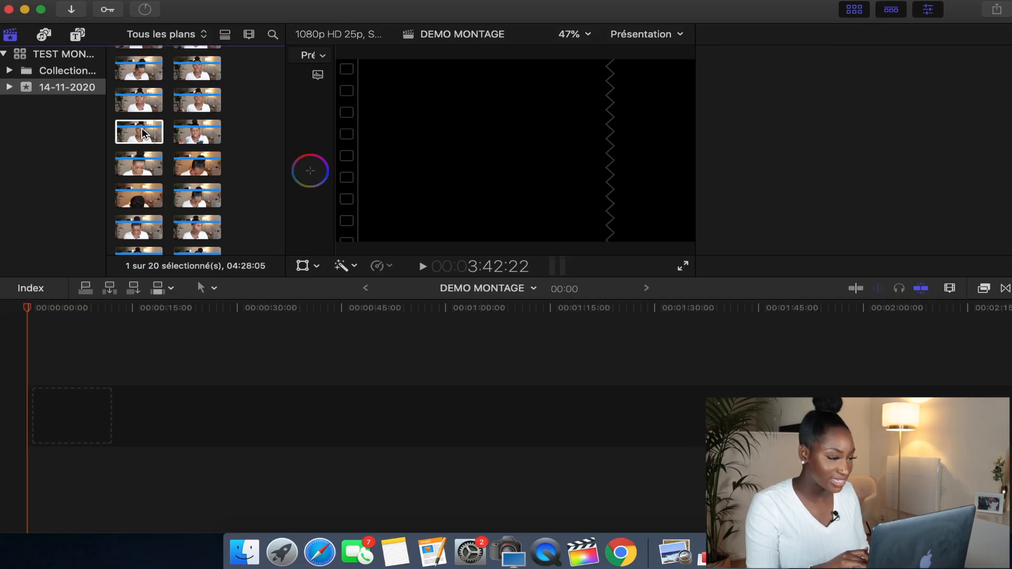
pyautogui.moveTo(143, 133); pyautogui.dragTo(63, 403)
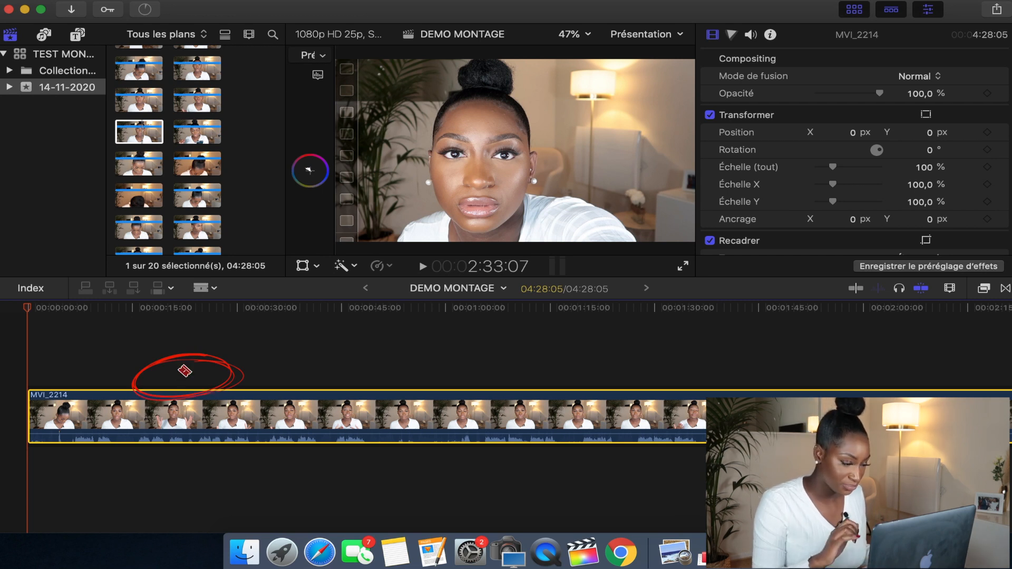
pyautogui.click(137, 370)
pyautogui.press('space')
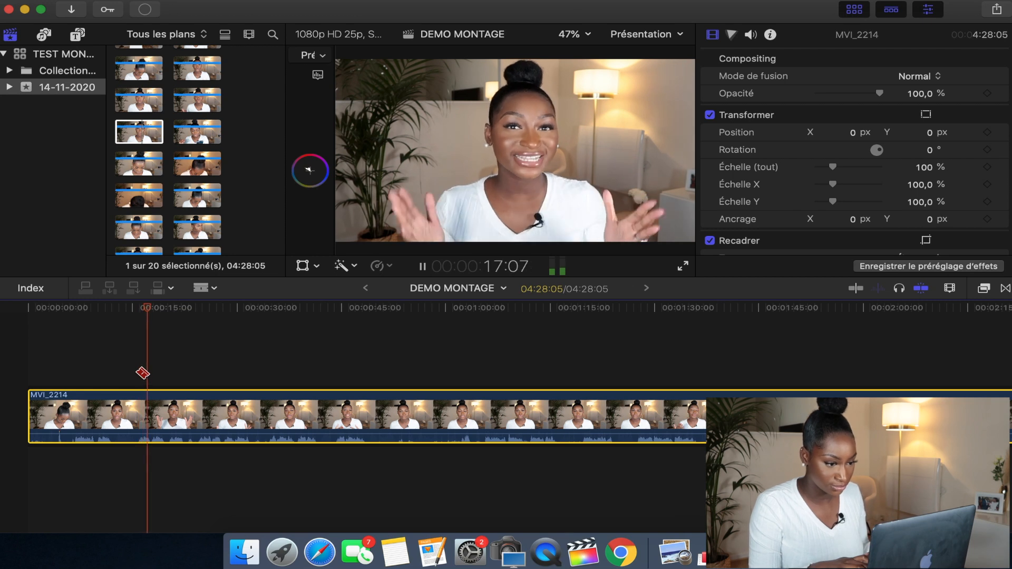
pyautogui.press('space')
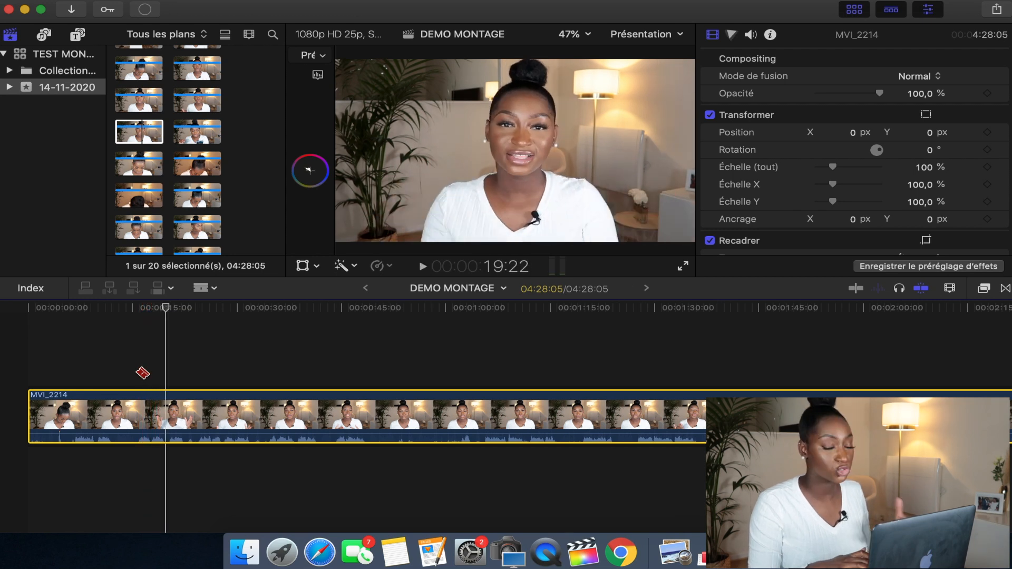
# Cut MVI_2214 at about 15:16 in the timeline and delete the opening part before the cut.
pyautogui.click(137, 429)
pyautogui.press('a')
pyautogui.click(127, 420)
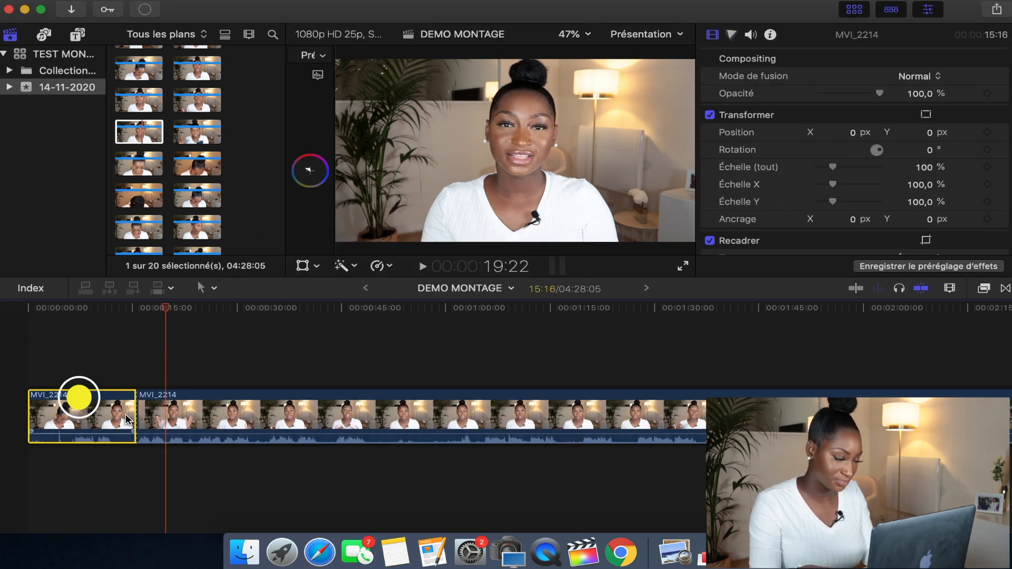
pyautogui.press('Delete')
# Split the timeline clip with the Blade tool at about 8, 17, 26, 49 and 60 seconds.
pyautogui.click(87, 406)
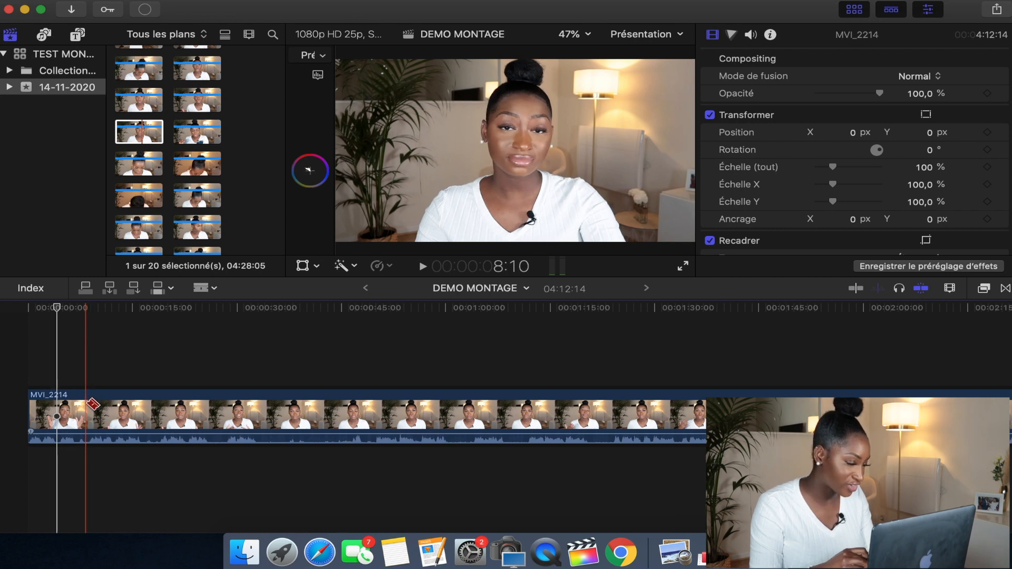
pyautogui.click(150, 407)
pyautogui.click(209, 414)
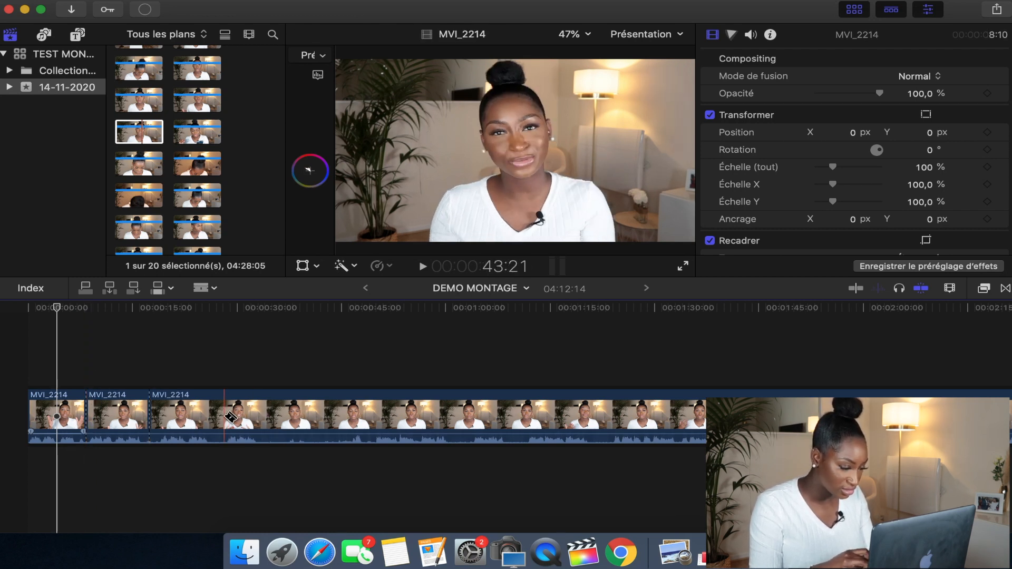
pyautogui.click(374, 412)
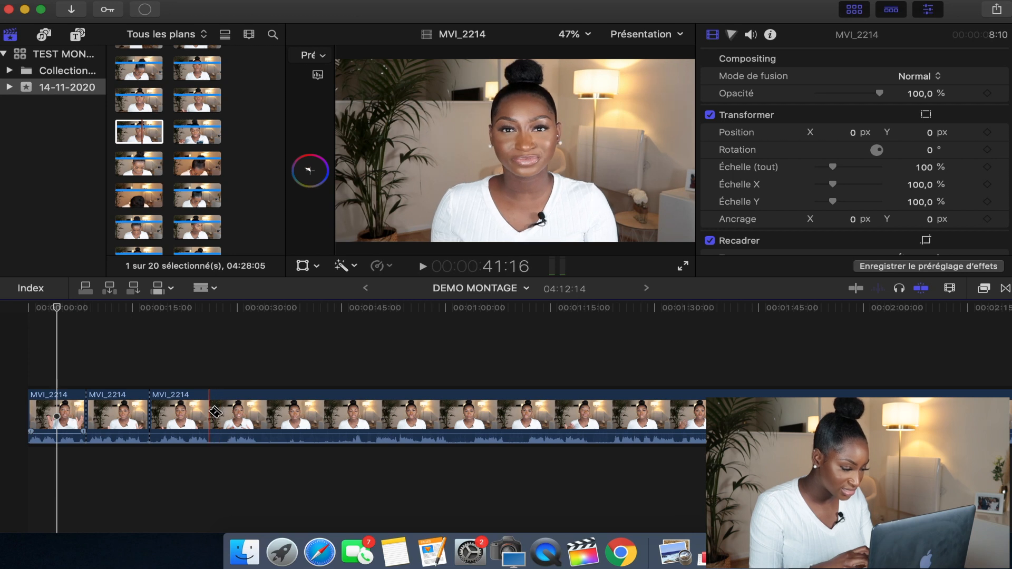
pyautogui.click(446, 411)
# Delete three unwanted MVI_2214 segments from the timeline: the 23:18 piece, the short 3:11 piece and the long final piece.
pyautogui.press('a')
pyautogui.click(338, 419)
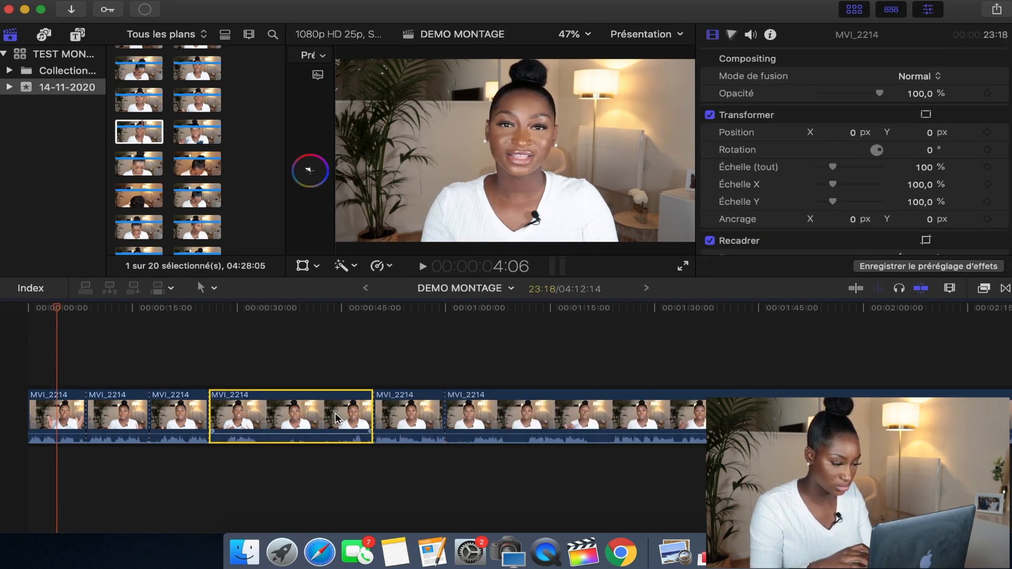
pyautogui.press('Delete')
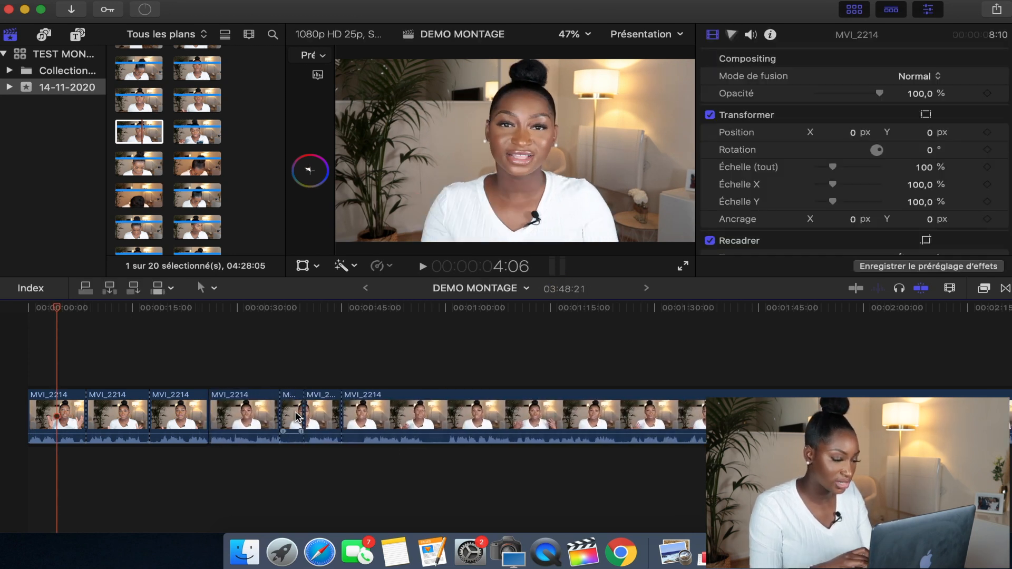
pyautogui.click(297, 417)
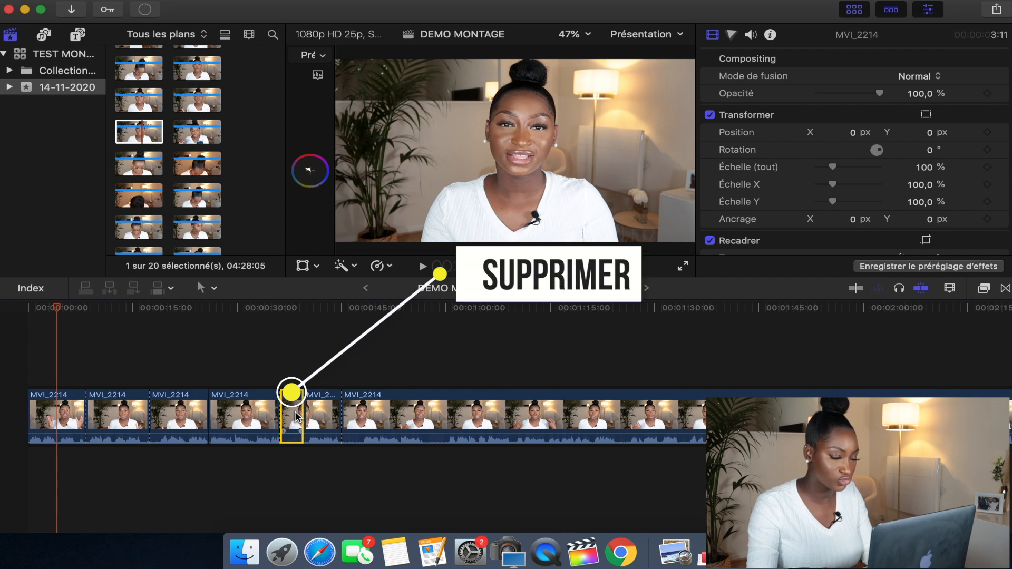
pyautogui.press('Delete')
pyautogui.click(397, 413)
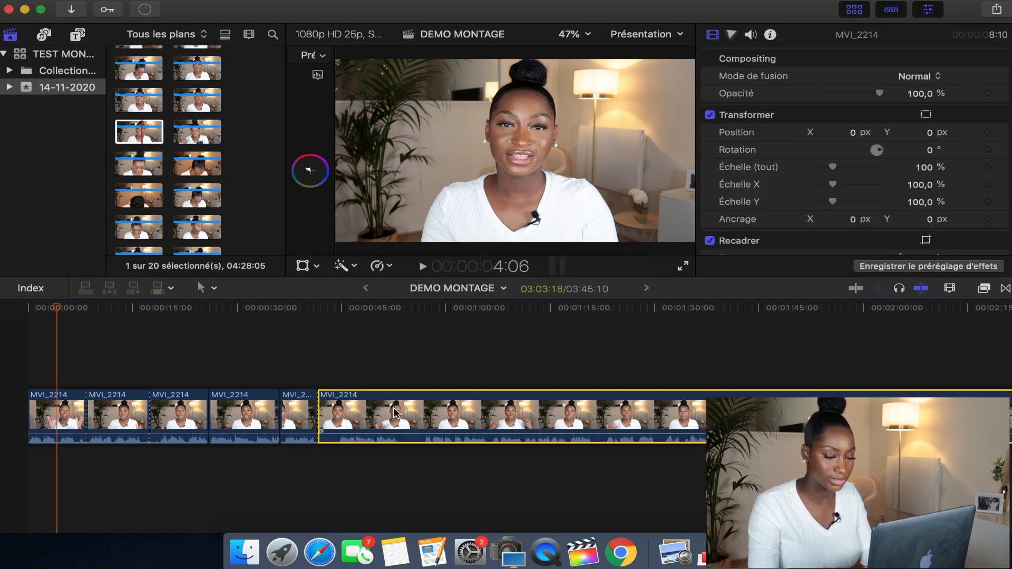
pyautogui.press('Delete')
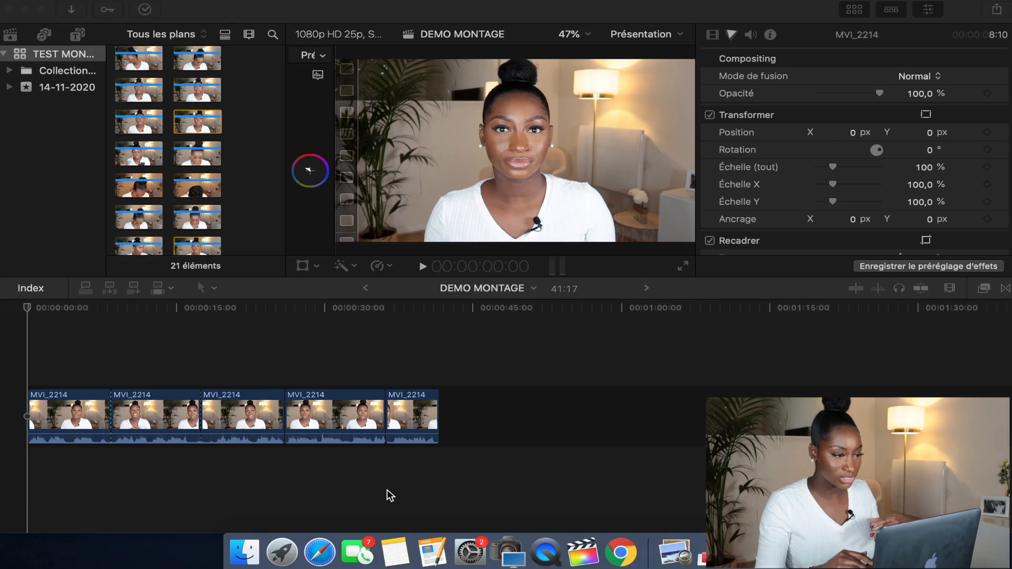
# Import the file IMAGE from the external drive into event 14-11-2020.
pyautogui.click(77, 10)
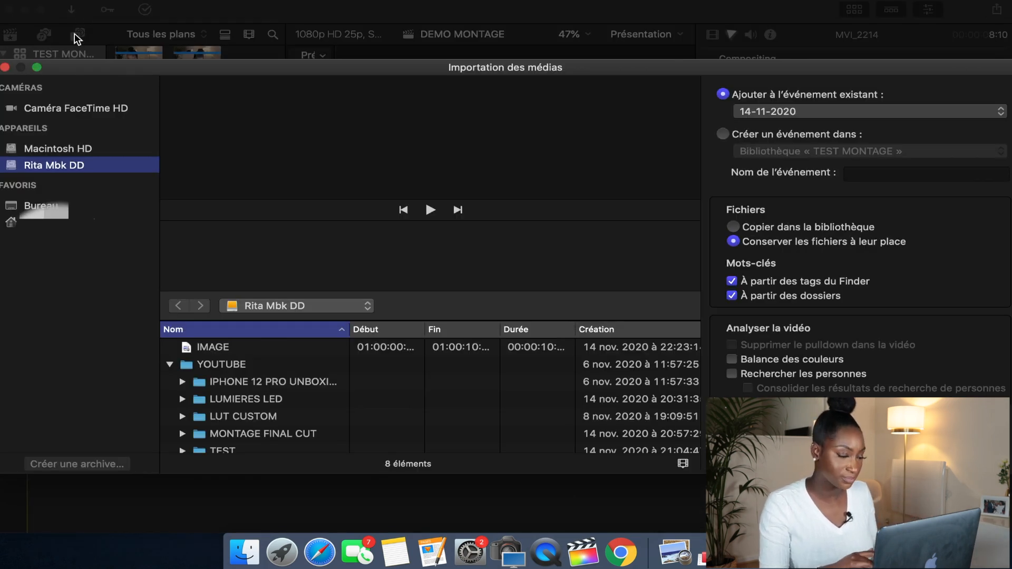
pyautogui.click(208, 348)
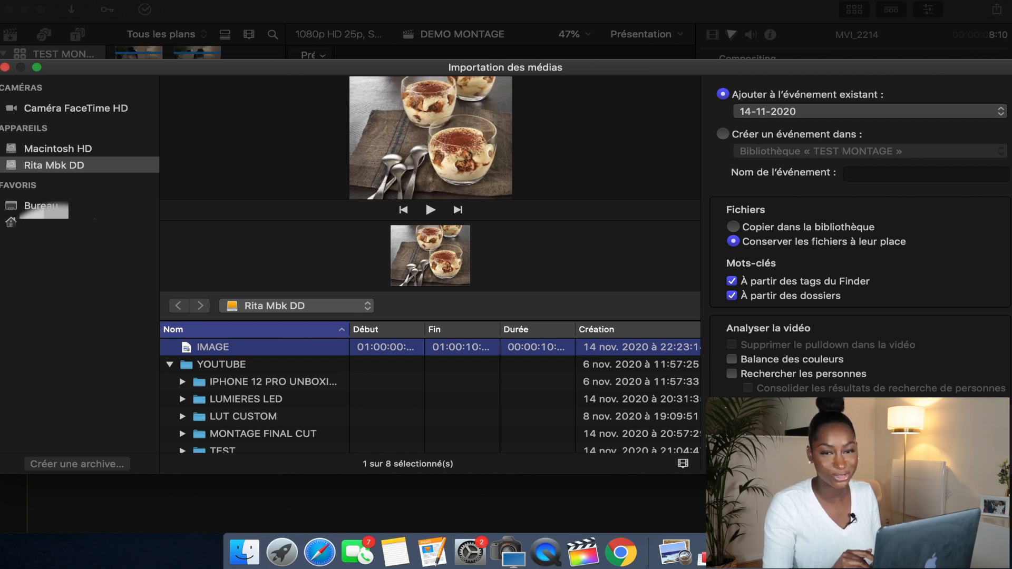
pyautogui.click(957, 464)
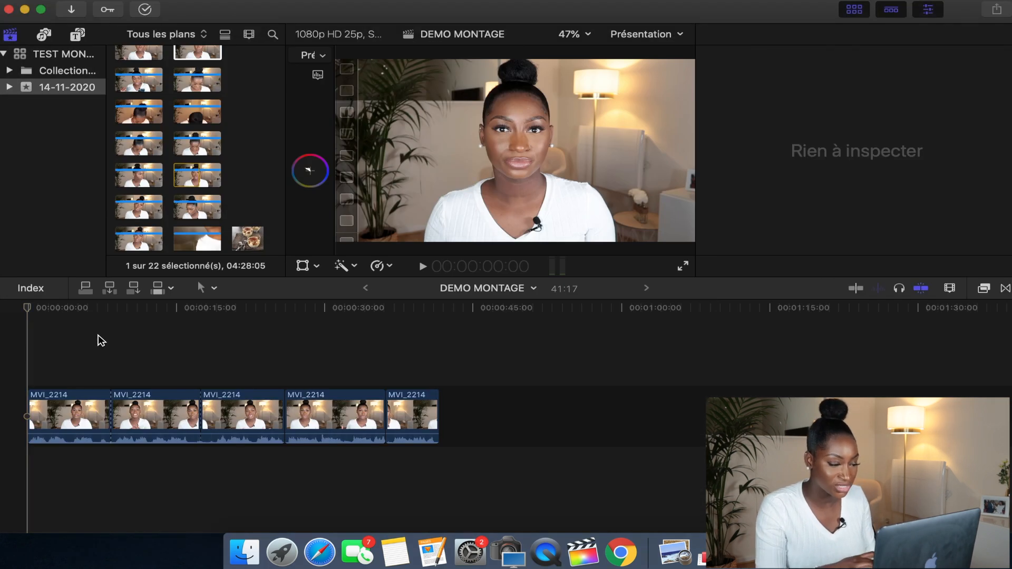
# Place about 5 seconds of IMAGE above the second timeline clip, starting at 8:10, and play back the overlay.
pyautogui.click(107, 340)
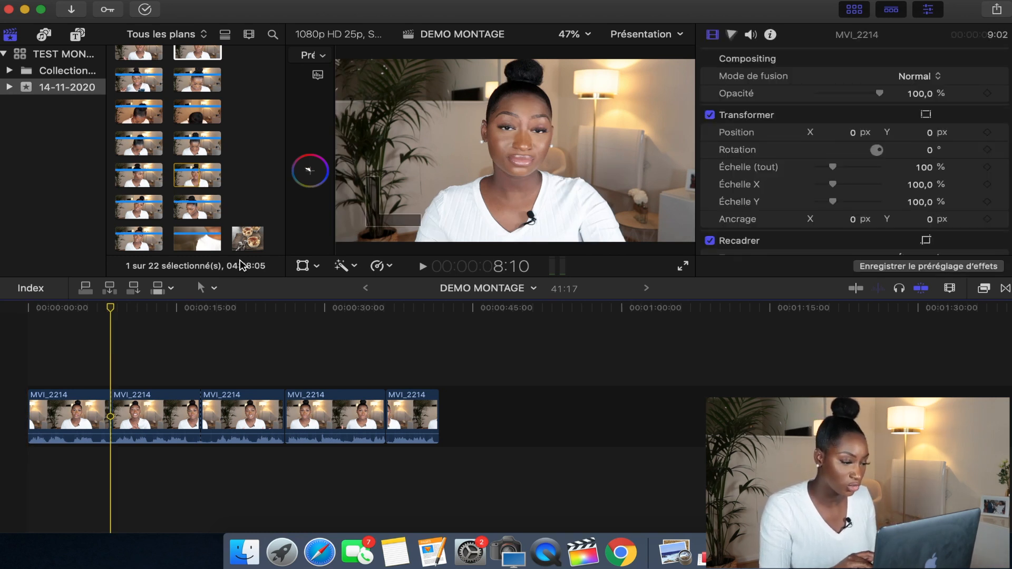
pyautogui.click(249, 239)
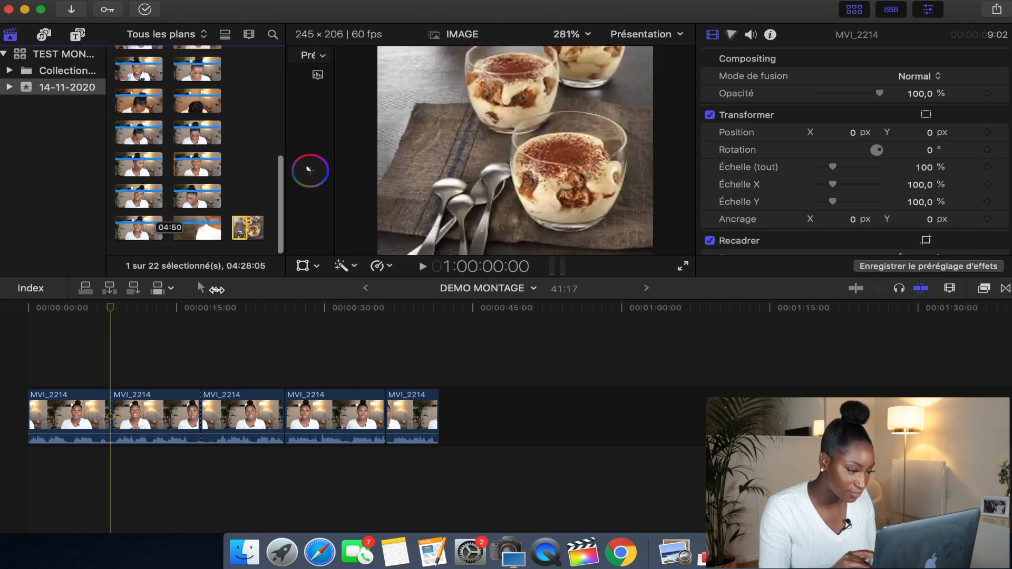
pyautogui.moveTo(239, 228); pyautogui.dragTo(119, 367)
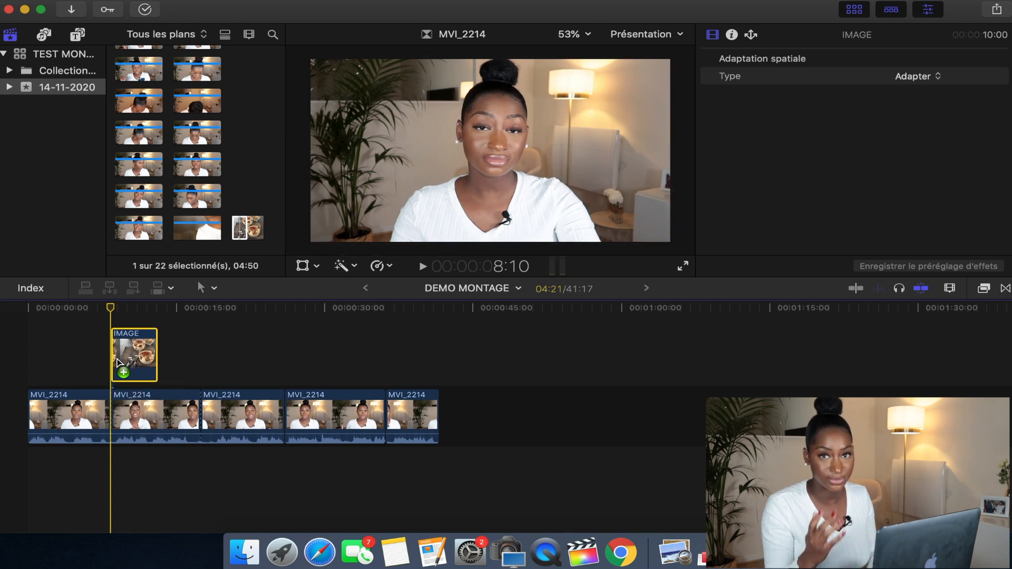
pyautogui.click(95, 333)
pyautogui.press('space')
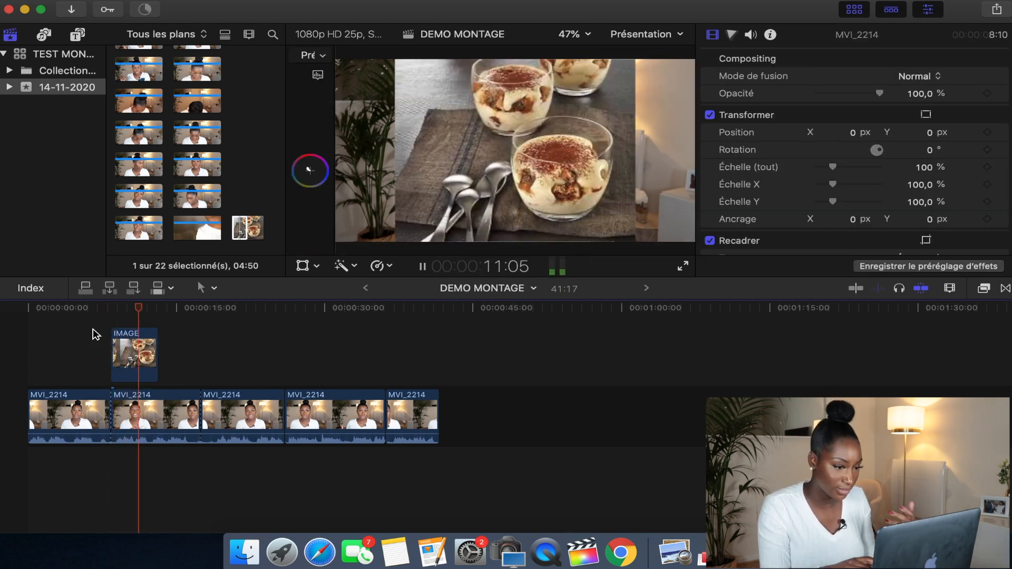
# Check the on-screen transform handles of the IMAGE overlay, close them and disable the IMAGE clip on the timeline.
pyautogui.press('space')
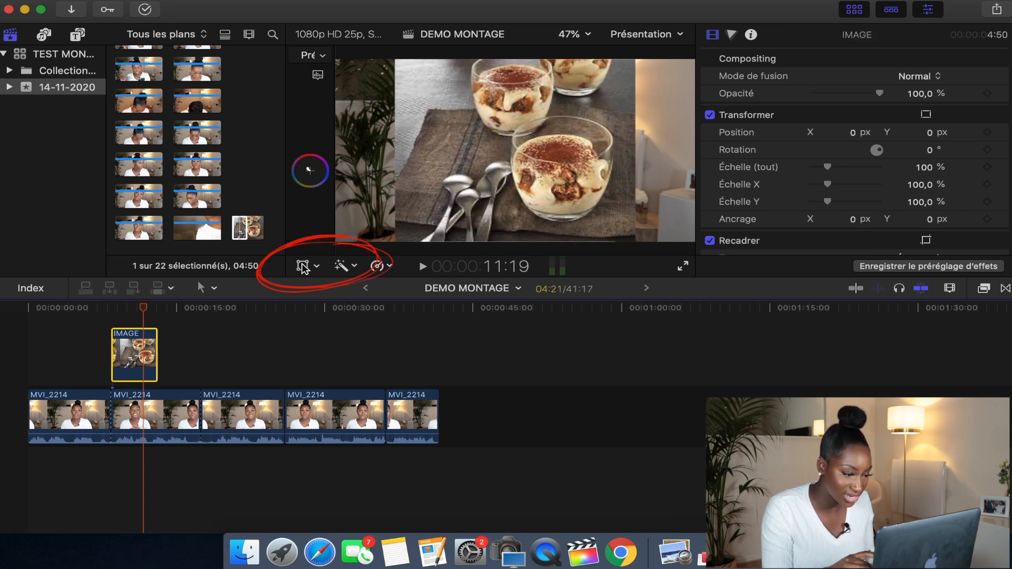
pyautogui.click(303, 266)
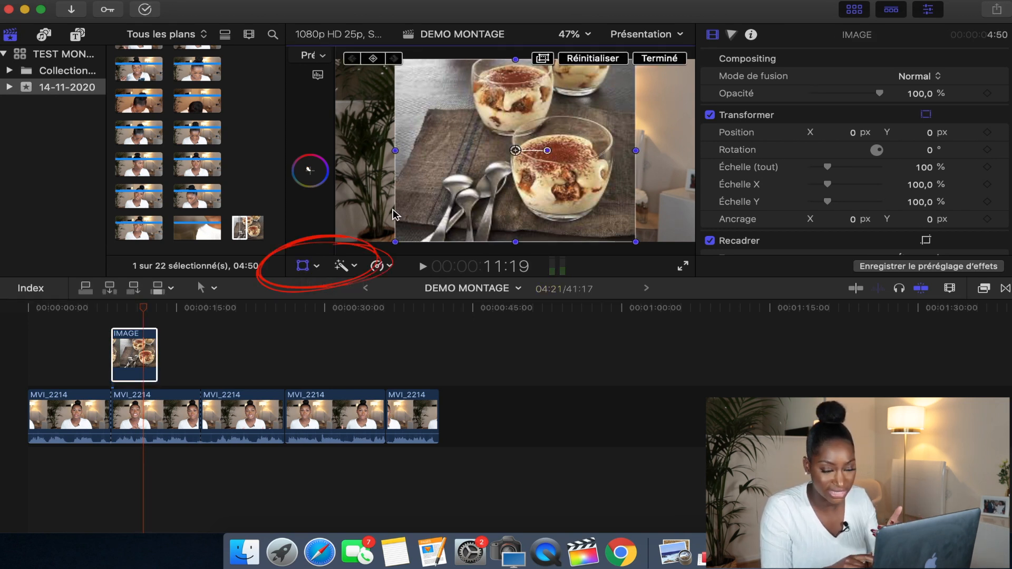
pyautogui.click(126, 313)
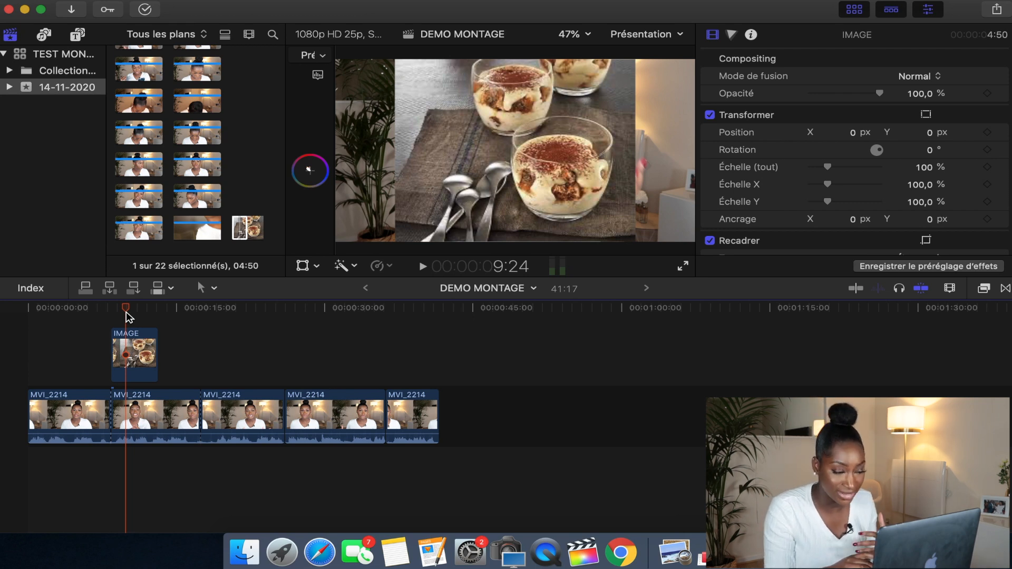
pyautogui.click(130, 357)
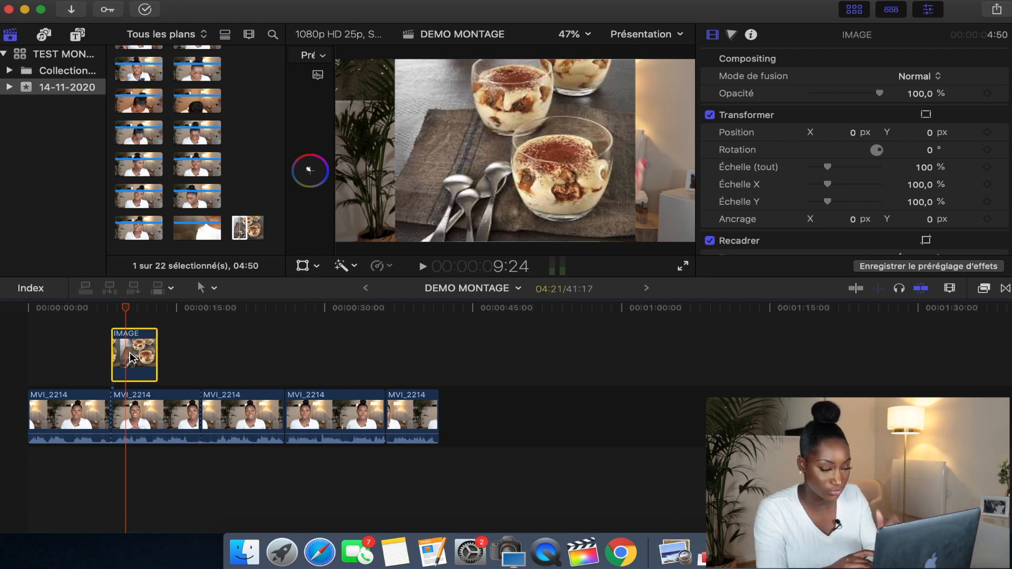
pyautogui.press('v')
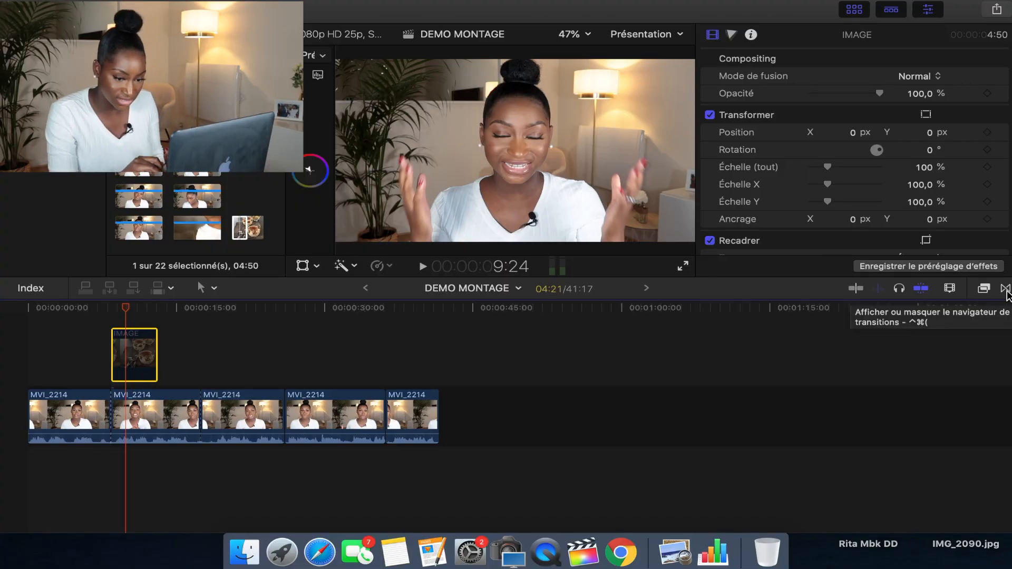
# Add the Style 2 - Circles transition from the Pixel Film Studios - TransLa... category between the third and fourth timeline clips.
pyautogui.click(1005, 289)
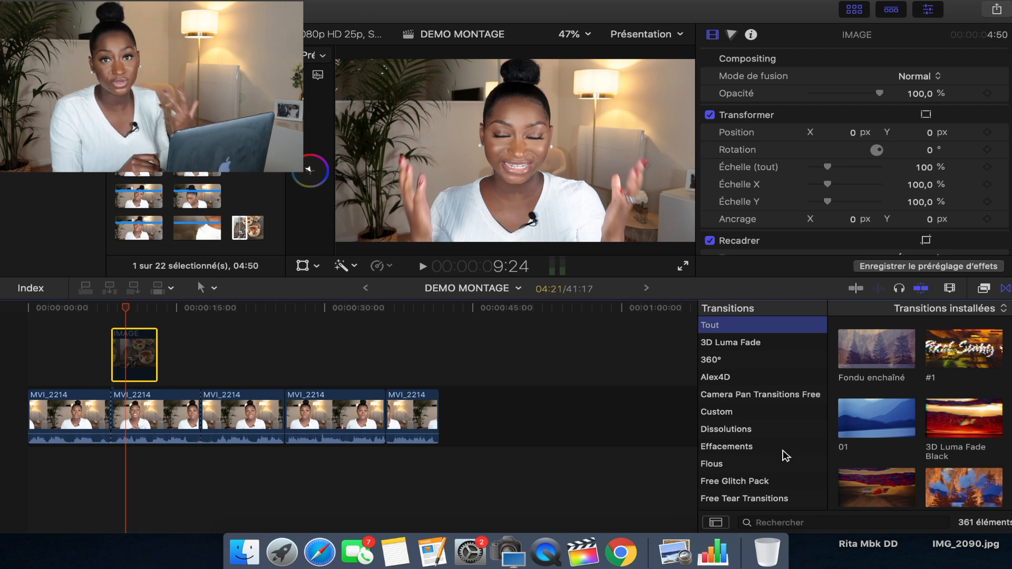
pyautogui.scroll(-6, 785, 456)
pyautogui.scroll(-2, 785, 456)
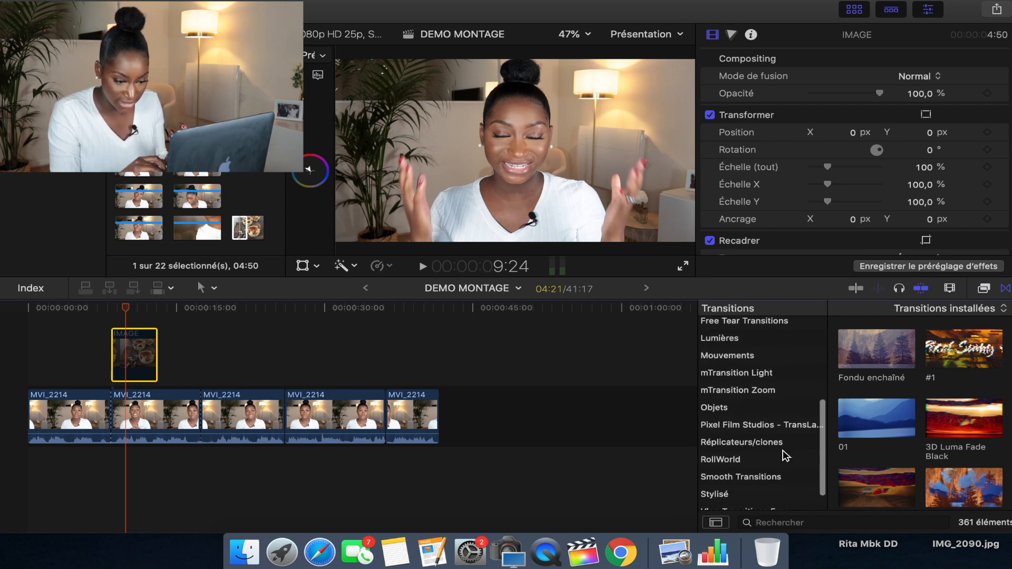
pyautogui.click(748, 421)
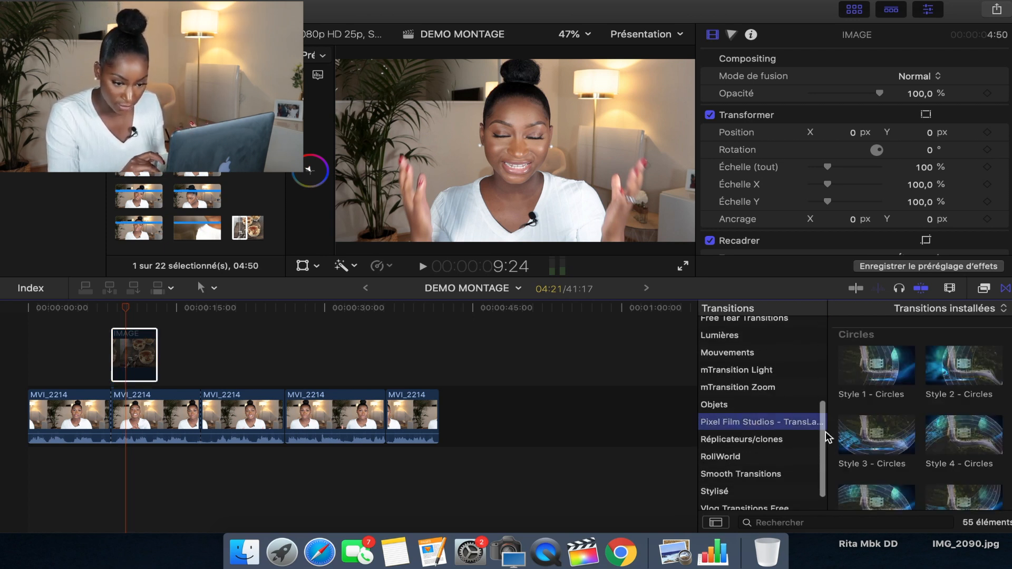
pyautogui.click(960, 372)
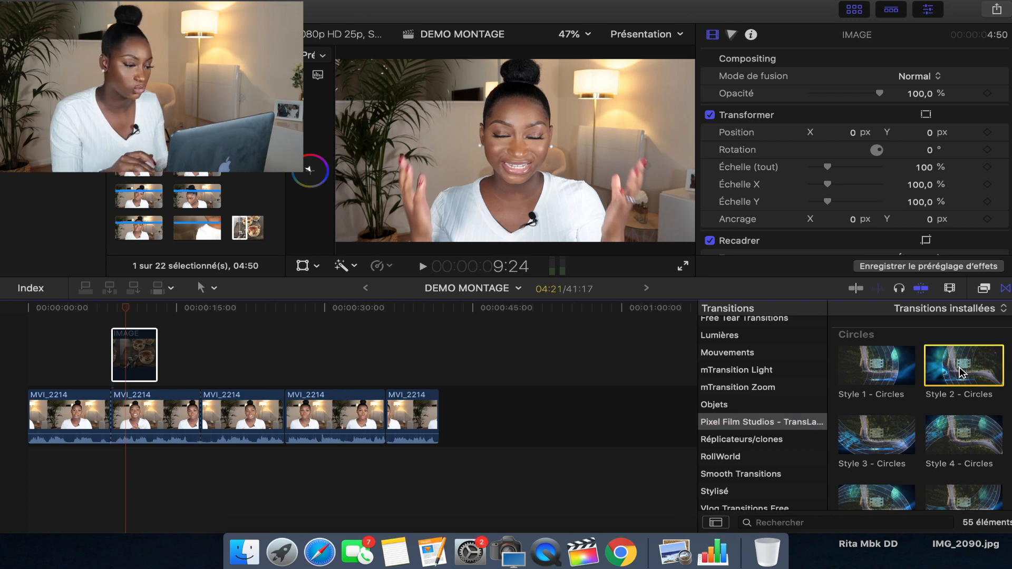
pyautogui.moveTo(960, 372)
pyautogui.mouseDown()
pyautogui.moveTo(651, 379)
pyautogui.moveTo(413, 414)
pyautogui.moveTo(289, 414)
pyautogui.mouseUp()
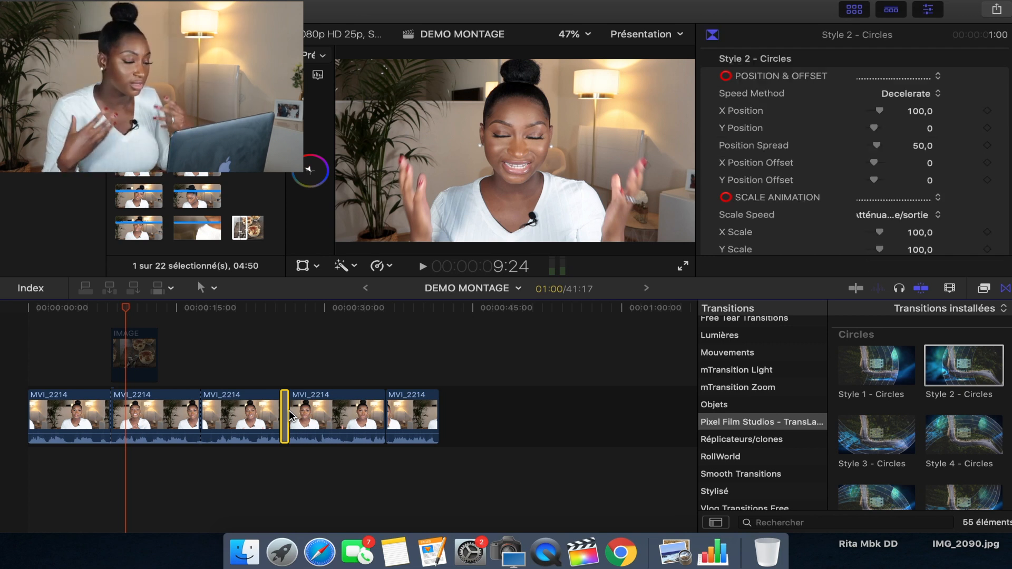
# Shorten the Style 2 - Circles transition to 13 frames and play back the cut before and after the change.
pyautogui.click(277, 372)
pyautogui.press('space')
pyautogui.press('space')
pyautogui.click(285, 410)
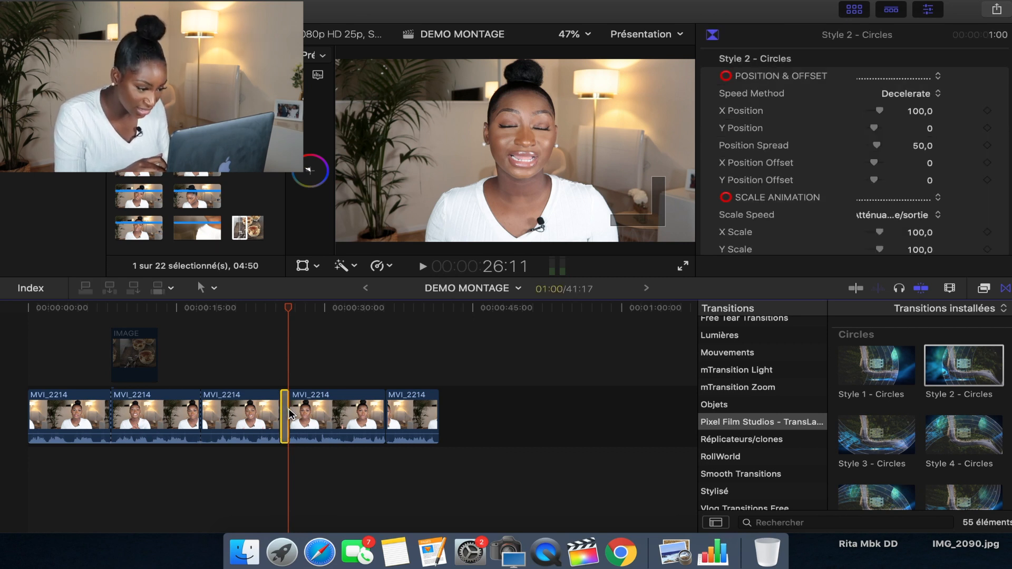
pyautogui.moveTo(286, 411); pyautogui.dragTo(287, 412)
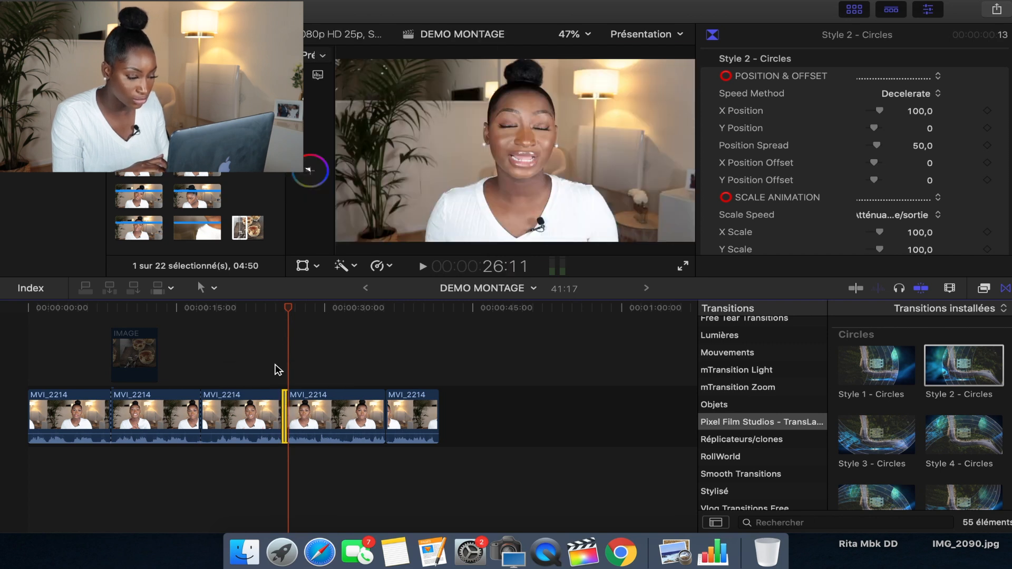
pyautogui.click(275, 365)
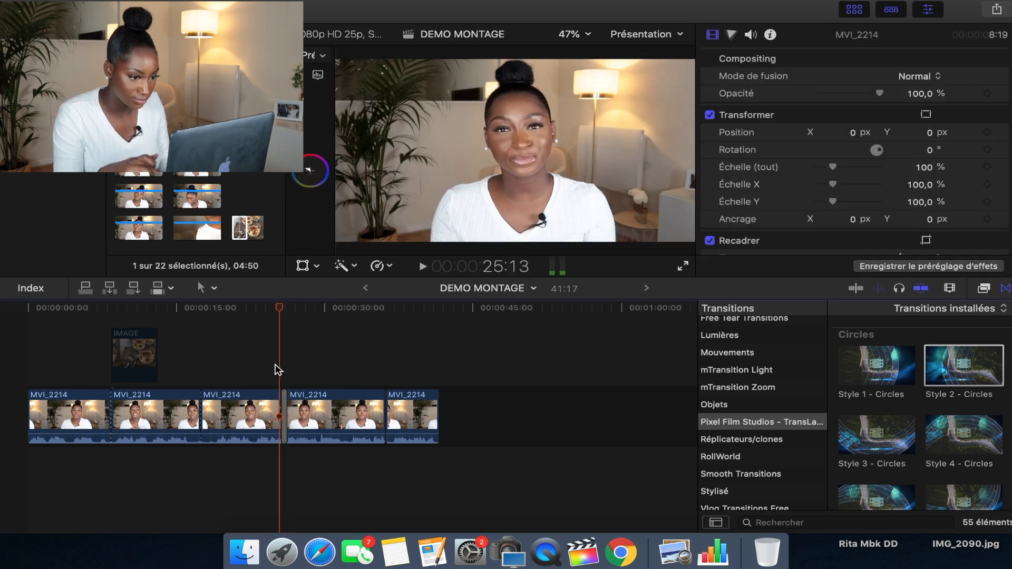
pyautogui.press('space')
pyautogui.press('space')
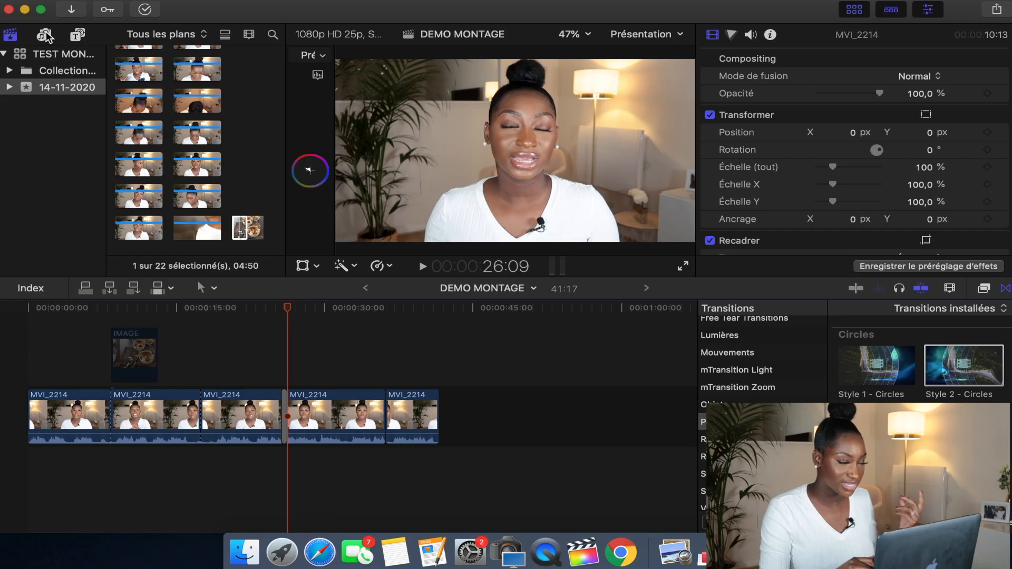
# Attach the Swish 1 sound effect beneath the transition between the third and fourth clips and play it back.
pyautogui.click(44, 35)
pyautogui.moveTo(179, 182)
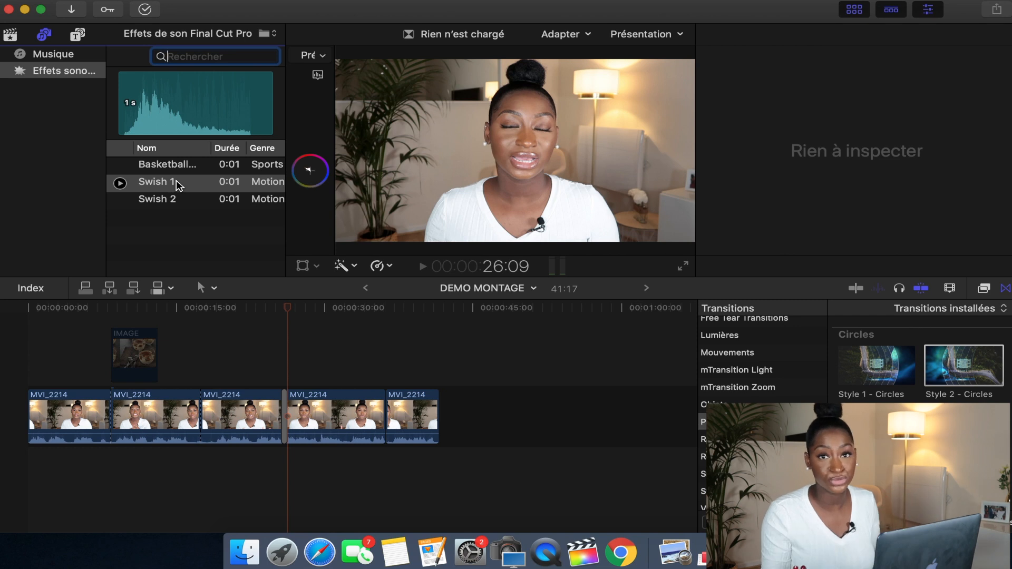
pyautogui.click(149, 186)
pyautogui.moveTo(150, 186); pyautogui.dragTo(282, 462)
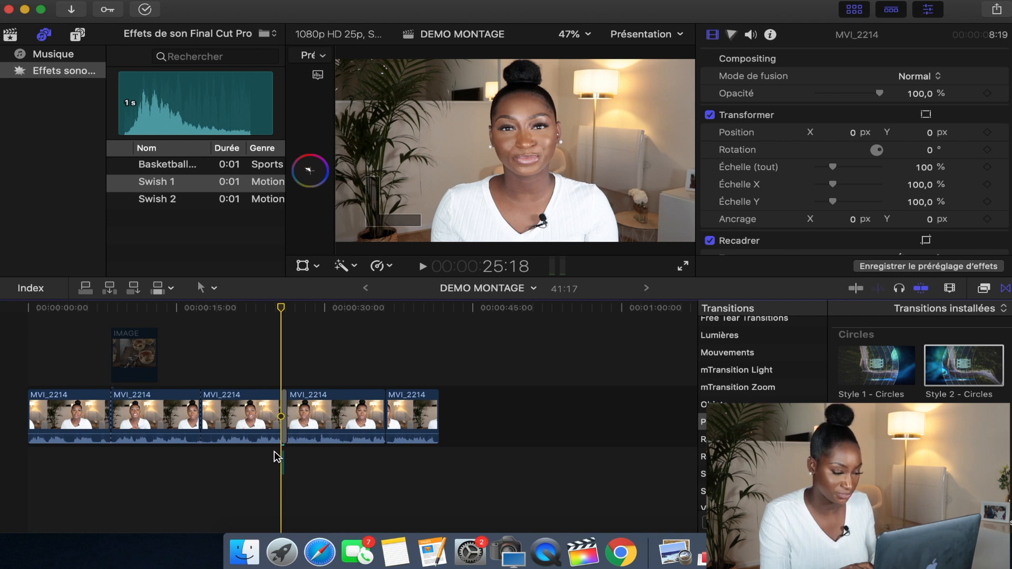
pyautogui.press('space')
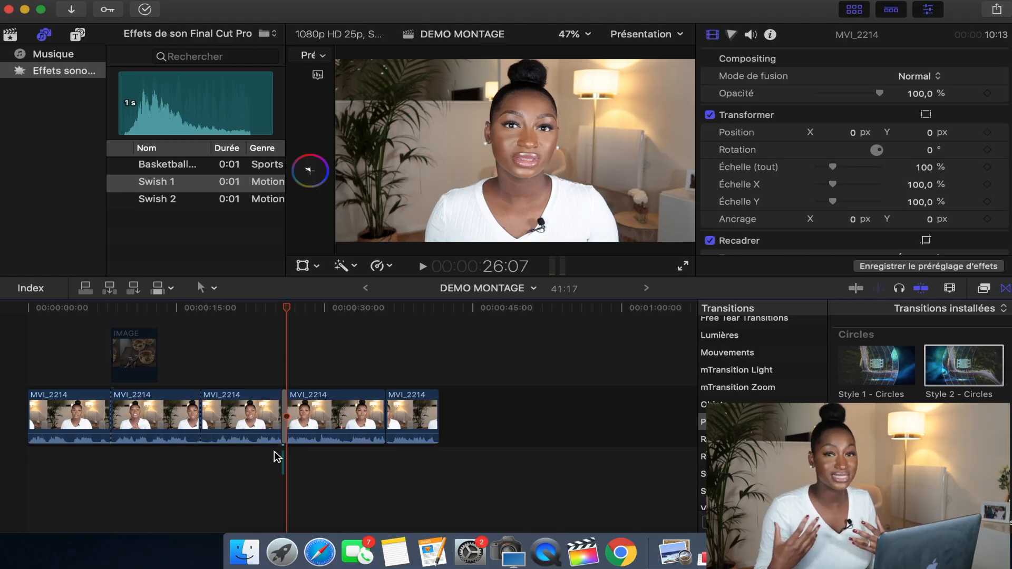
# Place the Pixel Film Studios title Art Class above the first timeline clip, starting at about 1:09, and play it back.
pyautogui.click(50, 35)
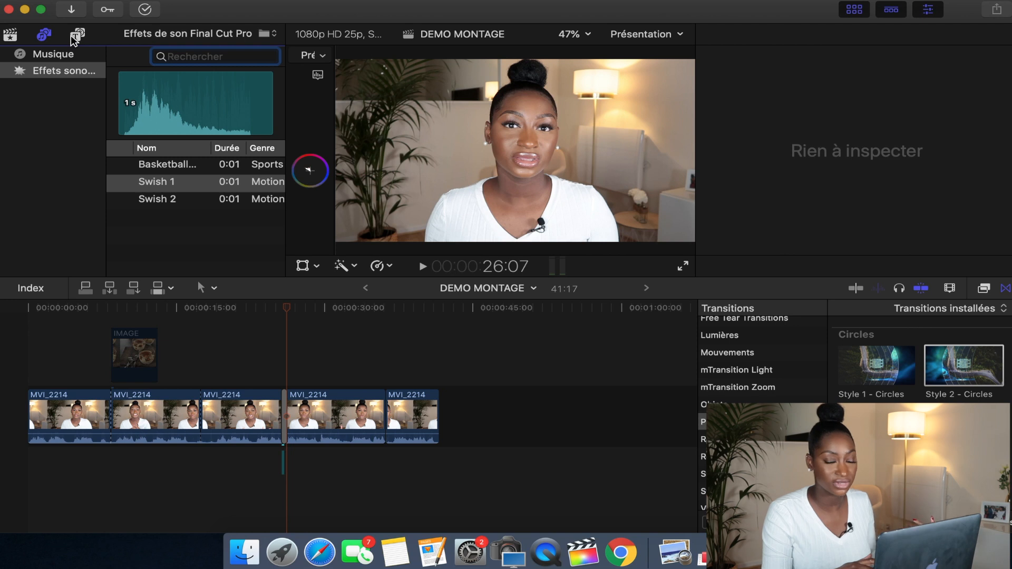
pyautogui.click(76, 36)
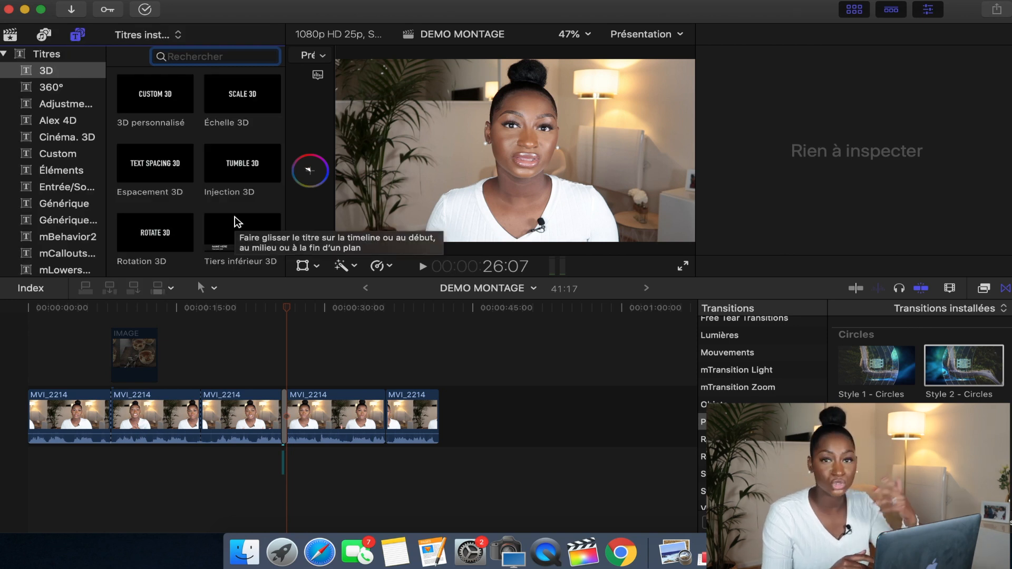
pyautogui.scroll(-1, 238, 222)
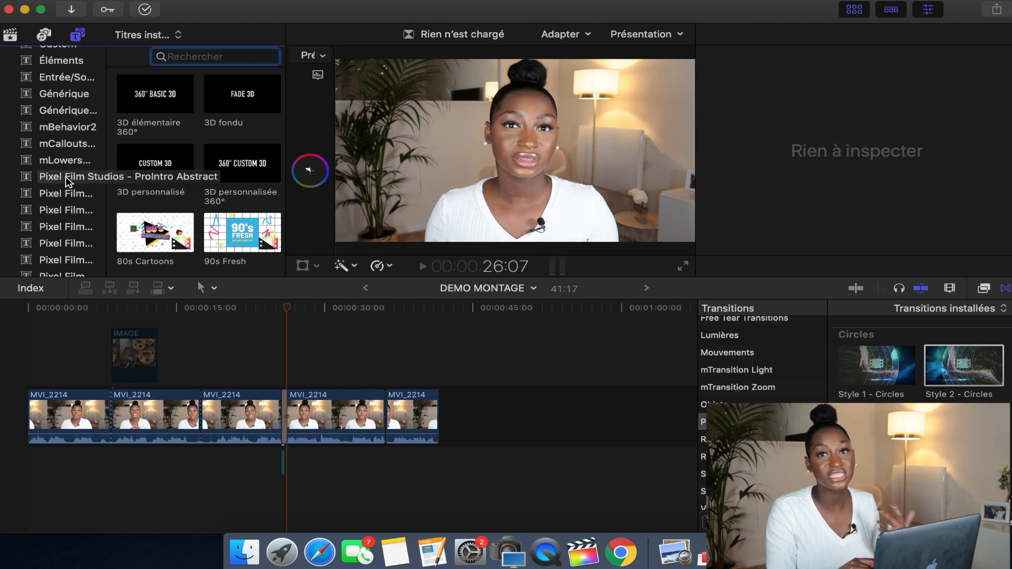
pyautogui.click(69, 182)
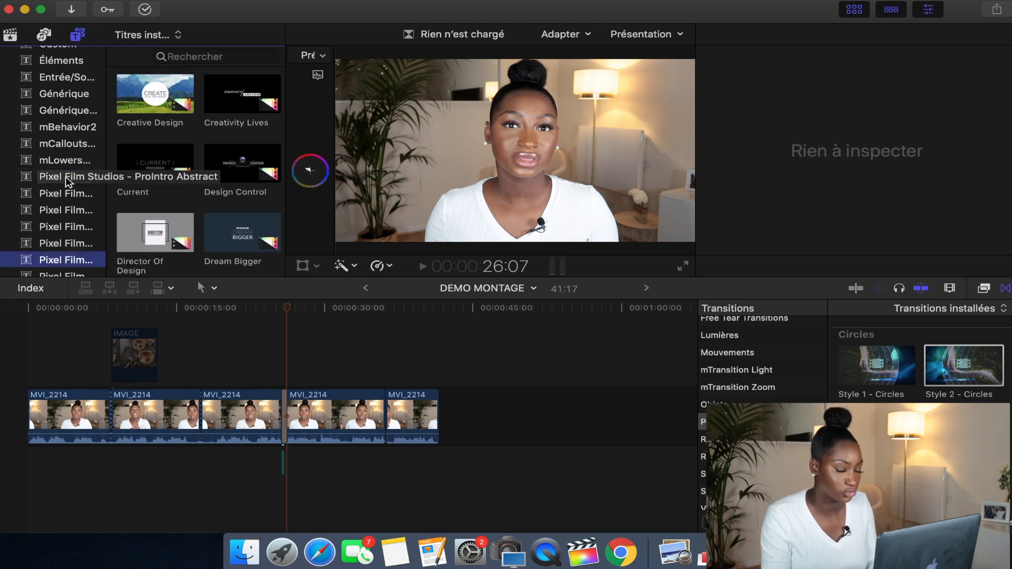
pyautogui.press('Down')
pyautogui.press('Down')
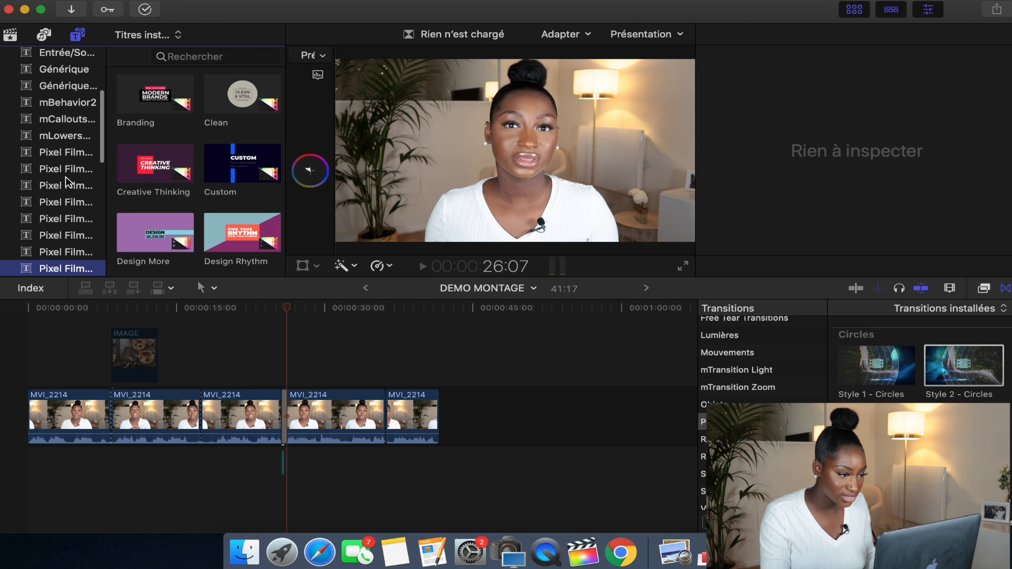
pyautogui.click(68, 182)
pyautogui.click(159, 153)
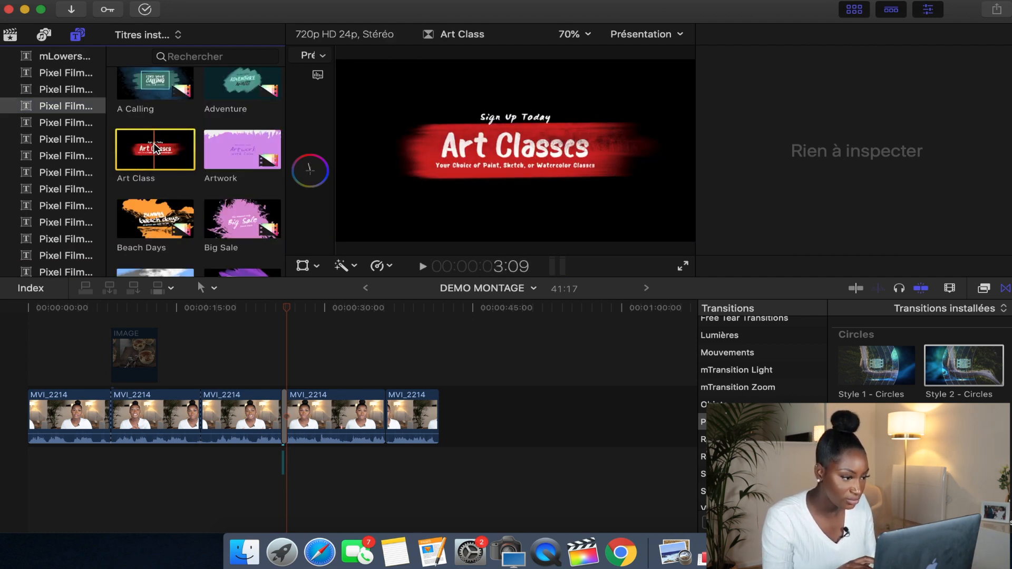
pyautogui.moveTo(156, 148); pyautogui.dragTo(42, 364)
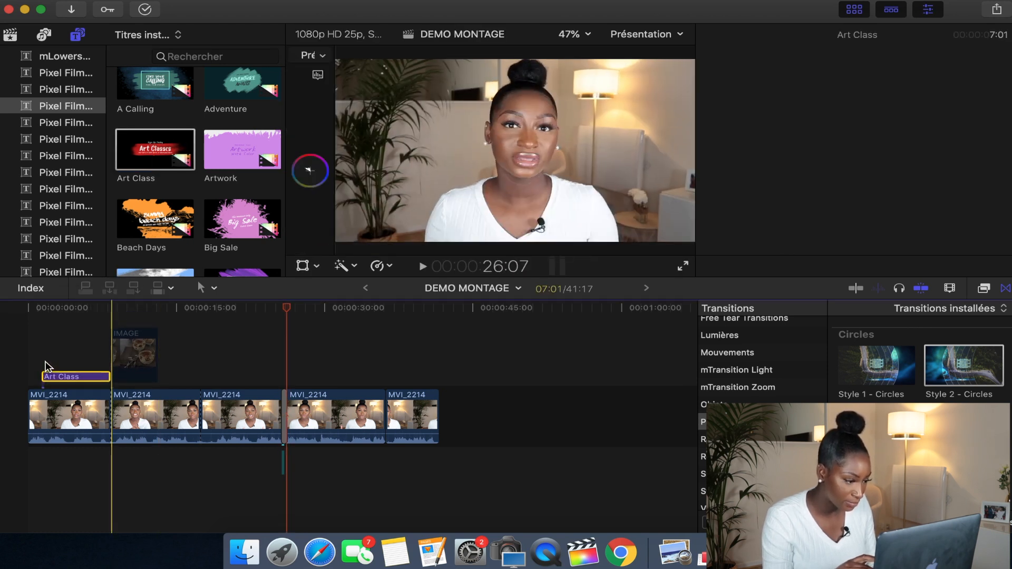
pyautogui.press('space')
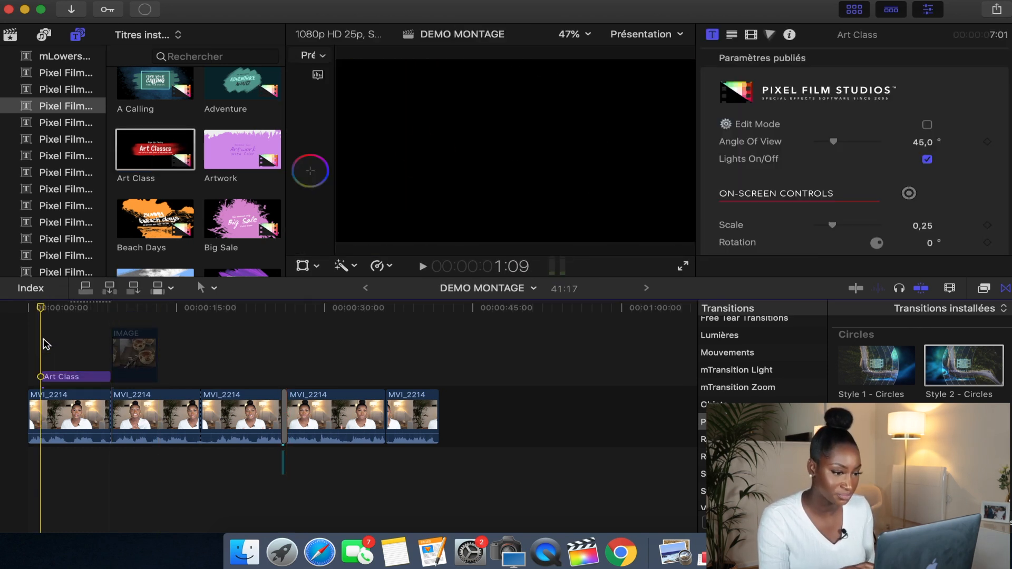
pyautogui.press('space')
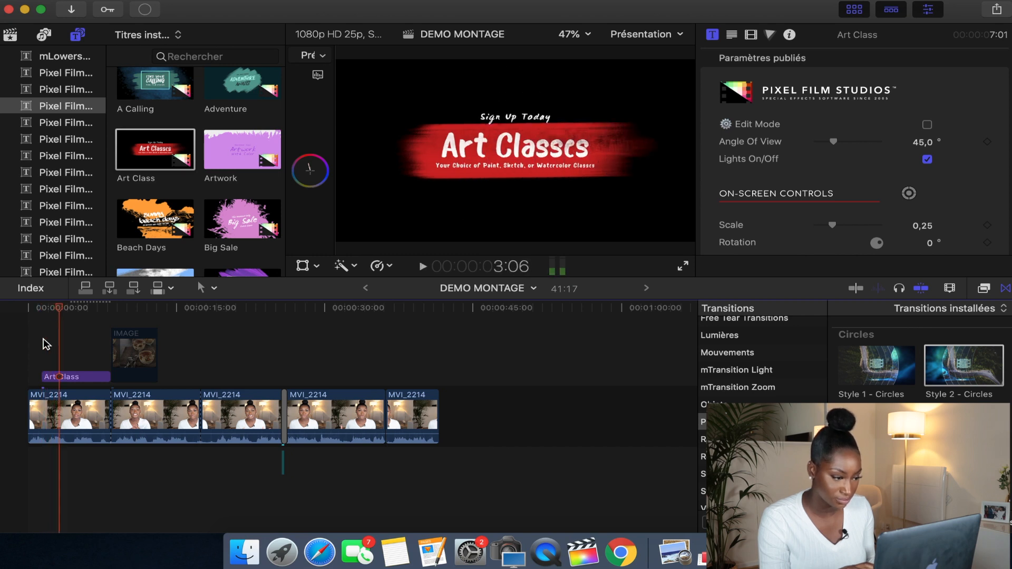
# Set the background opacity of the Art Class title to 0 %.
pyautogui.click(67, 377)
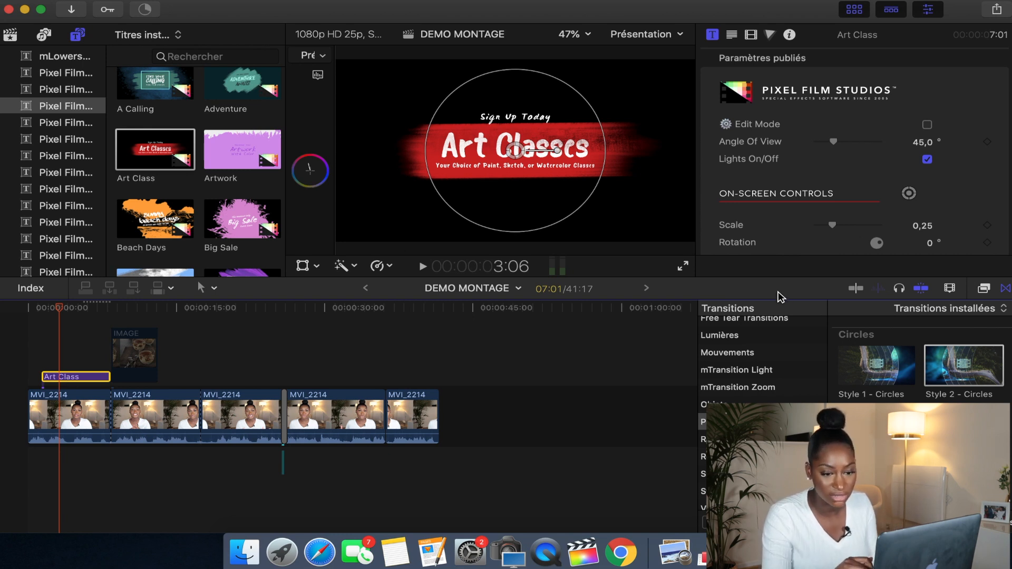
pyautogui.scroll(-8, 923, 205)
pyautogui.scroll(-10, 921, 205)
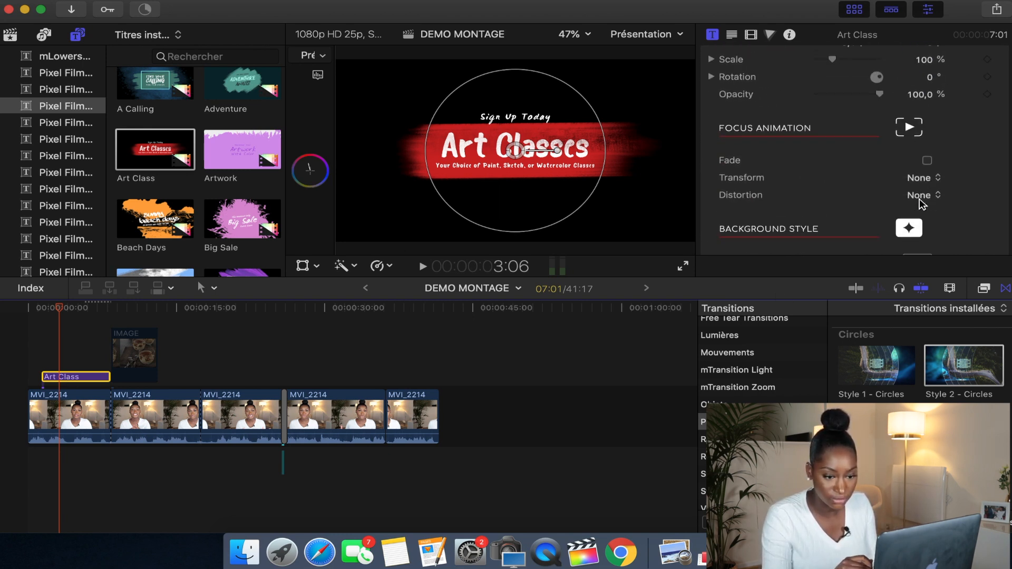
pyautogui.moveTo(879, 158); pyautogui.dragTo(796, 159)
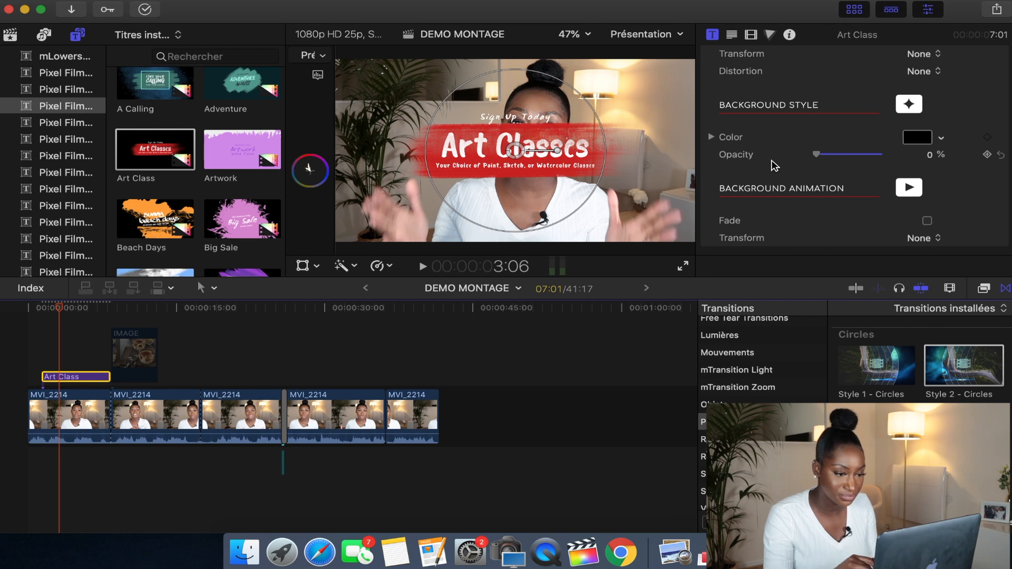
# Change the Art Class title's Brush Color to Aqua from the Pastels palette and close the color picker.
pyautogui.scroll(6, 934, 152)
pyautogui.scroll(-2, 936, 117)
pyautogui.click(931, 155)
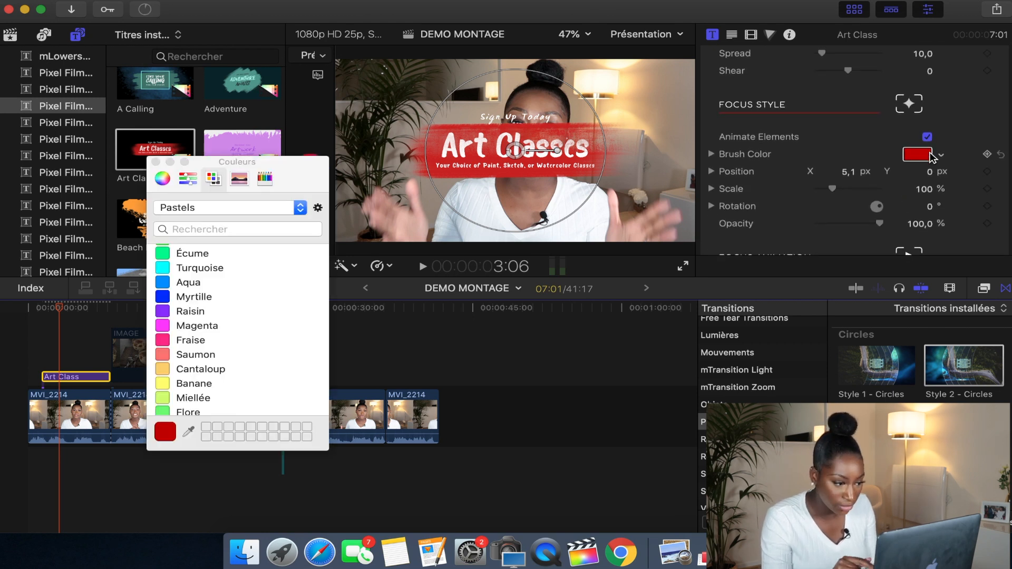
pyautogui.scroll(-2, 189, 331)
pyautogui.click(182, 263)
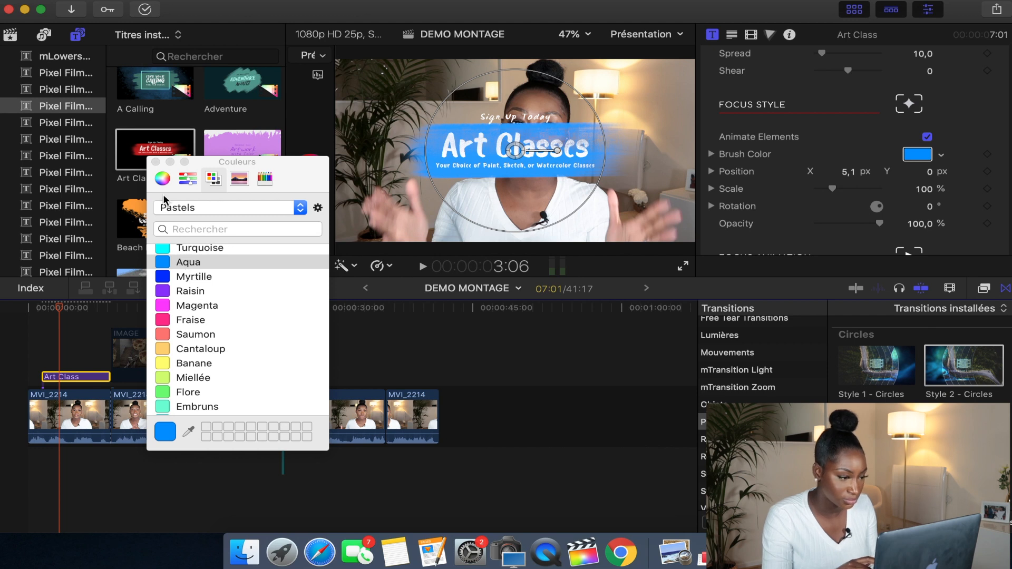
pyautogui.click(156, 162)
# Replace the Main Title text of the Art Class title with DEMO.
pyautogui.scroll(6, 987, 143)
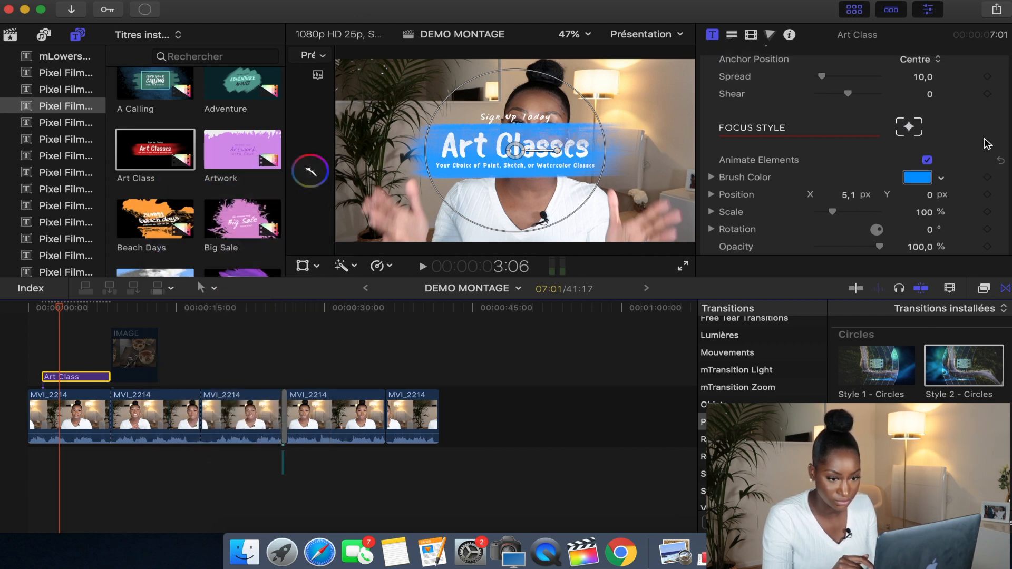
pyautogui.scroll(5, 988, 143)
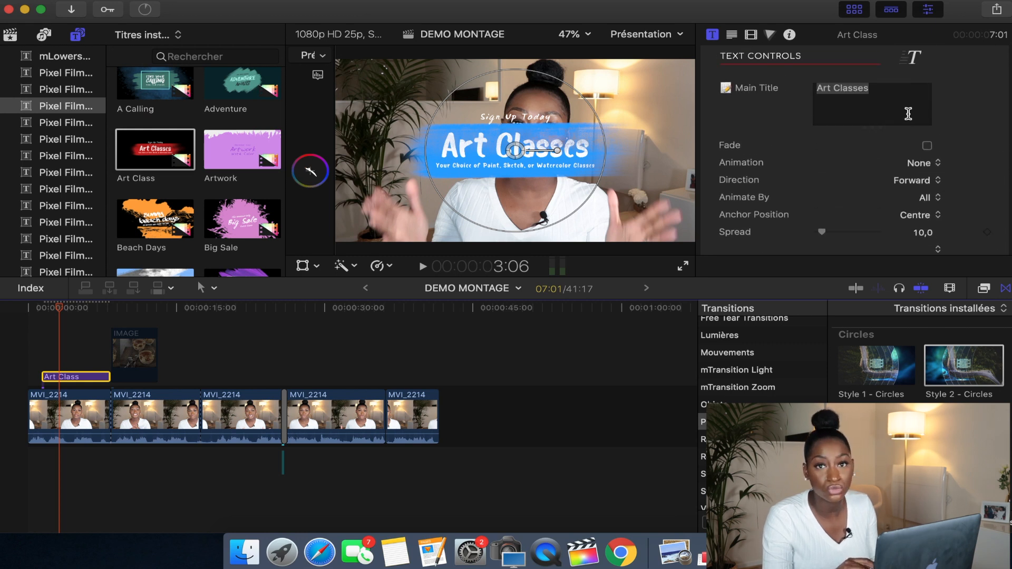
pyautogui.scroll(2, 911, 119)
pyautogui.press('BackSpace')
pyautogui.write('D')
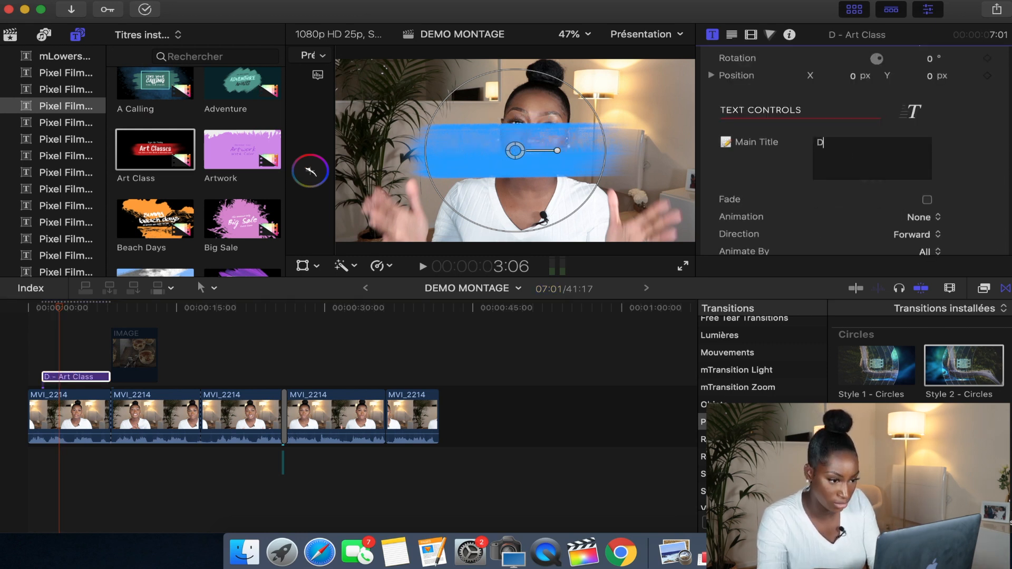
pyautogui.write('EMO')
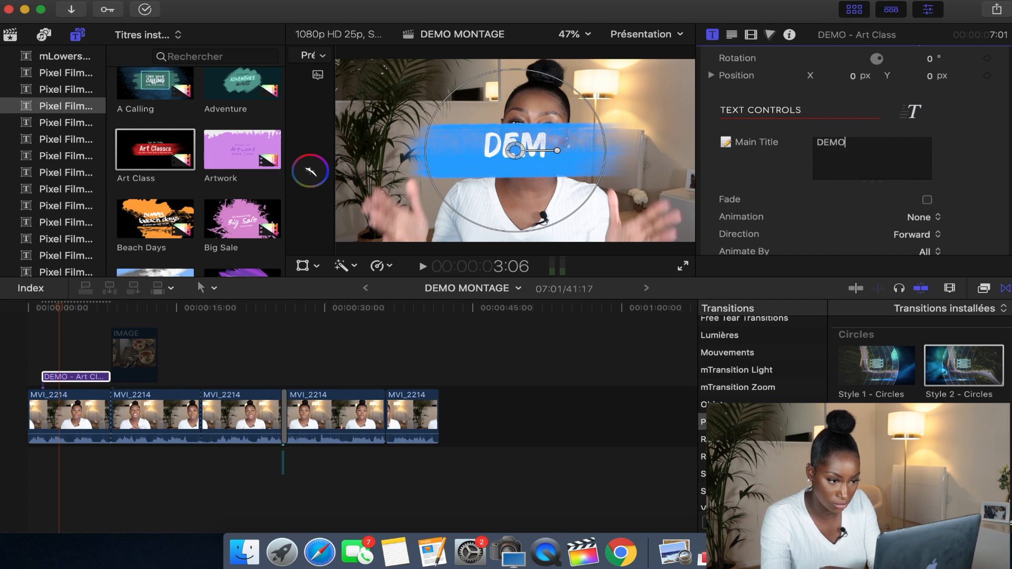
# Extend the Main Title text of the Art Class title to read DEMO MONTAGE.
pyautogui.write(' MONTAGE')
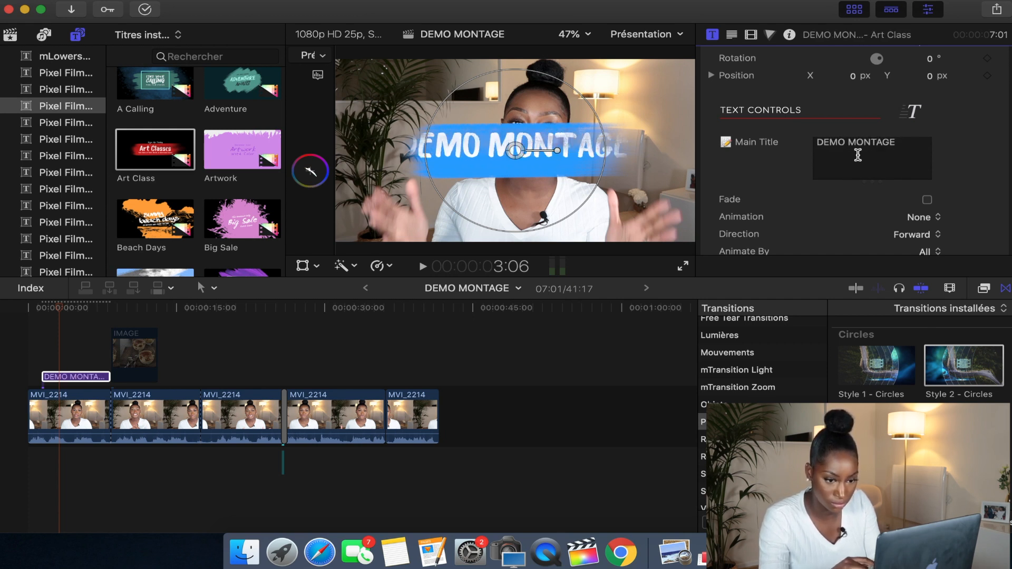
# Enlarge the brush background behind the title text and reduce the whole title's on-screen scale to 0,18.
pyautogui.scroll(-5, 891, 161)
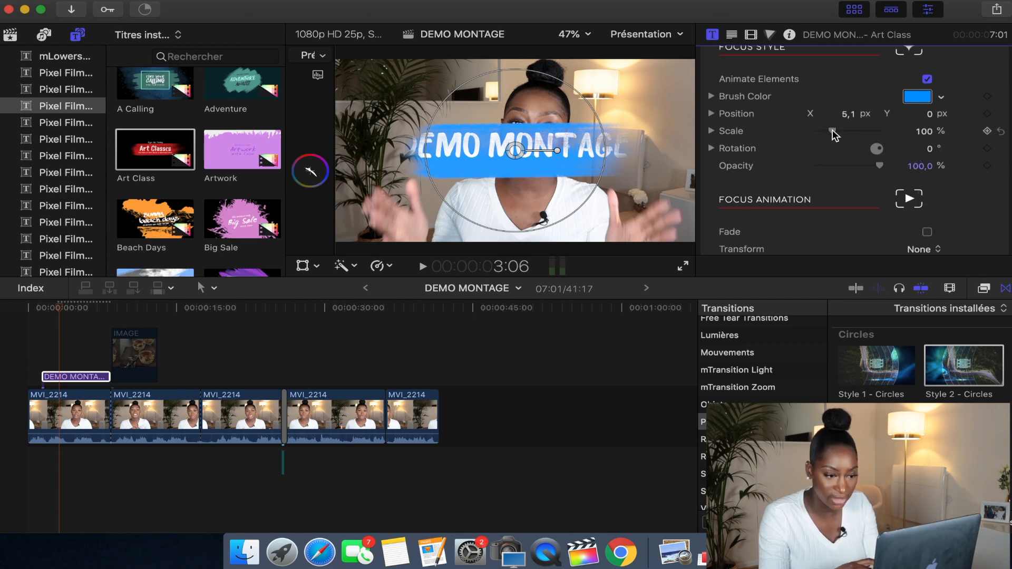
pyautogui.moveTo(833, 131); pyautogui.dragTo(843, 132)
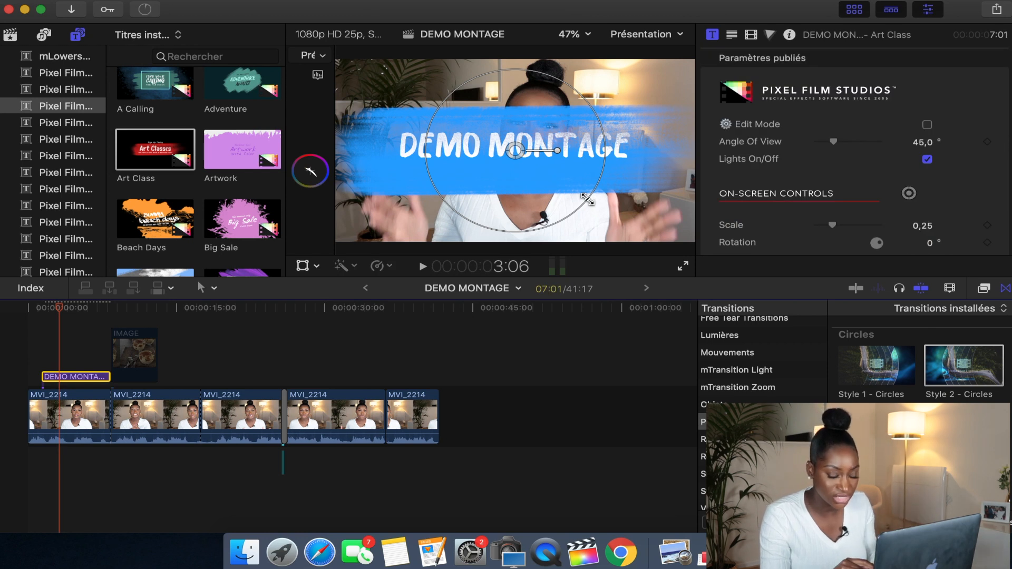
pyautogui.moveTo(587, 200); pyautogui.dragTo(564, 190)
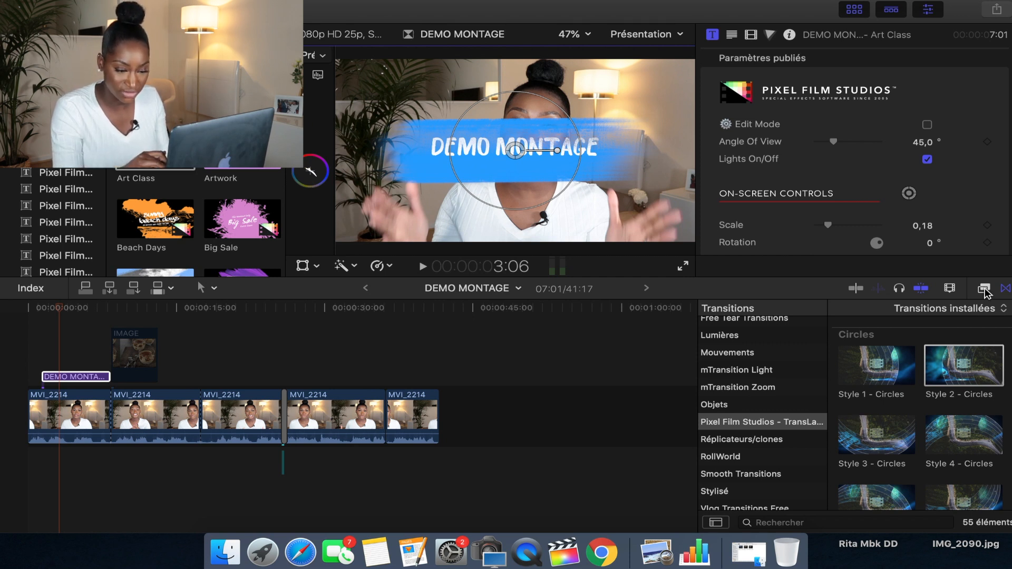
# Apply the Gaussien blur effect to the first MVI_2214 clip under the title.
pyautogui.click(984, 289)
pyautogui.click(969, 360)
pyautogui.moveTo(969, 360); pyautogui.dragTo(78, 413)
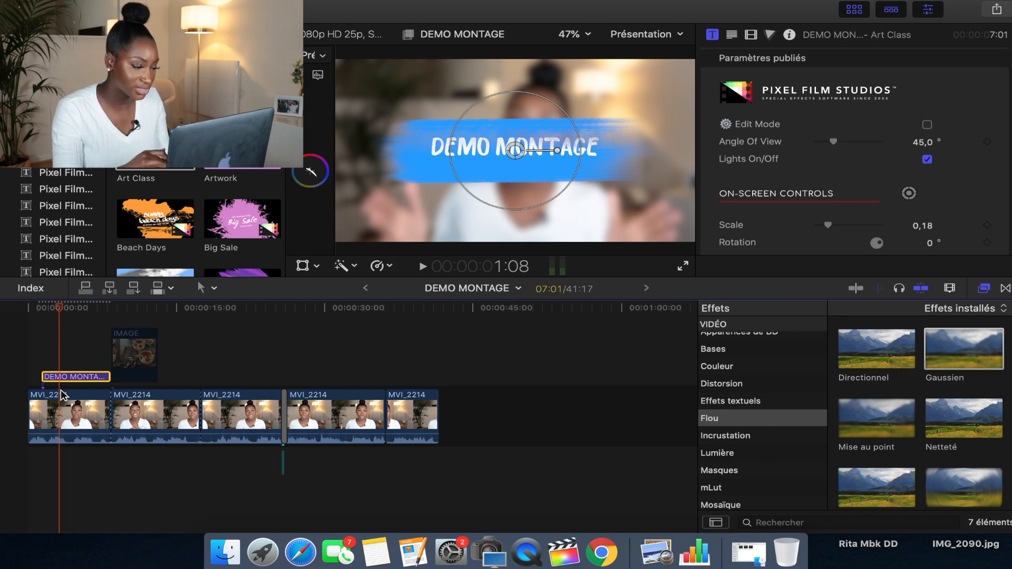
# Lower the Gaussien blur Amount on the first clip to below 50 and play back the title section from its start.
pyautogui.click(73, 419)
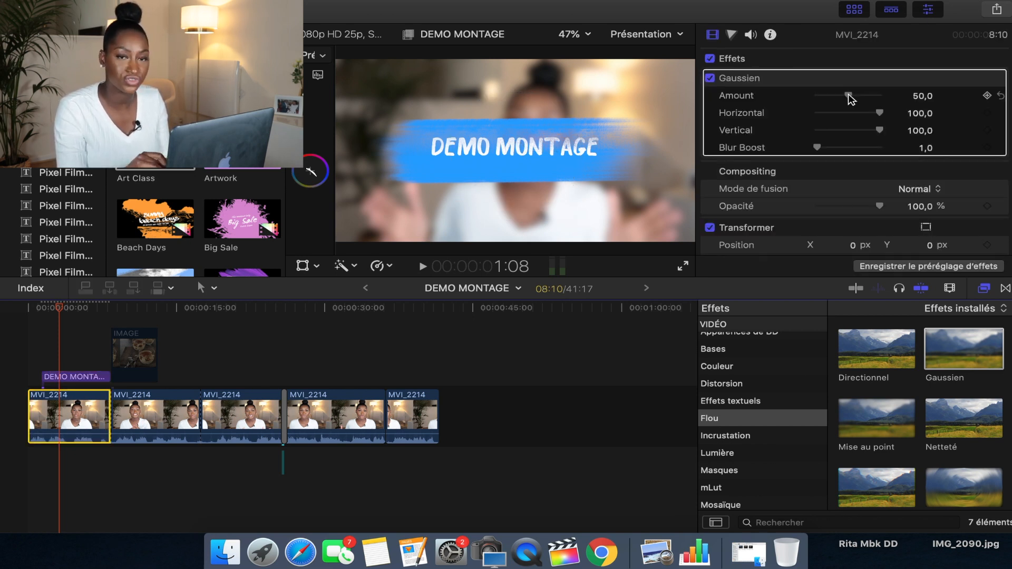
pyautogui.moveTo(851, 98); pyautogui.dragTo(836, 97)
pyautogui.click(51, 358)
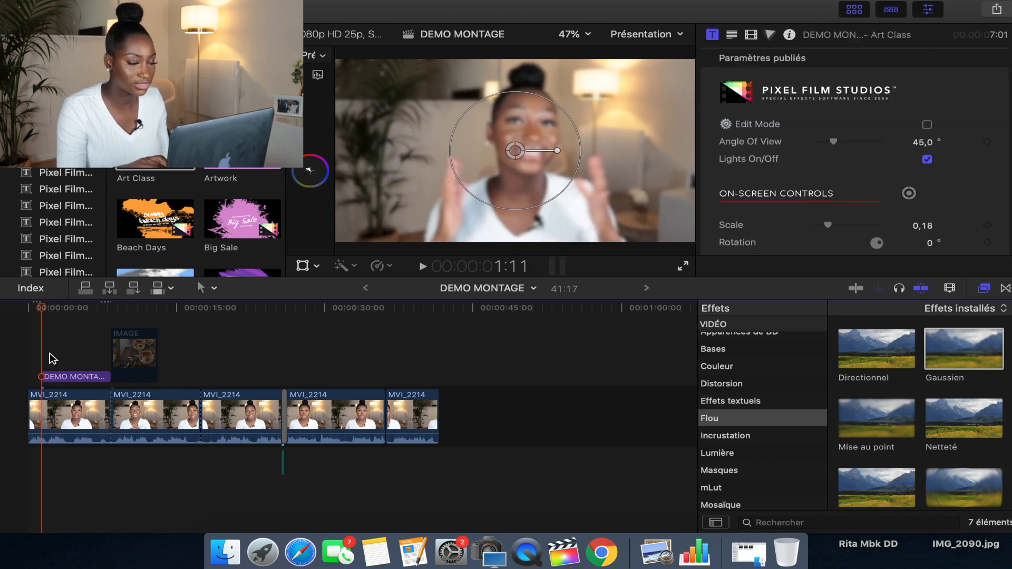
pyautogui.press('space')
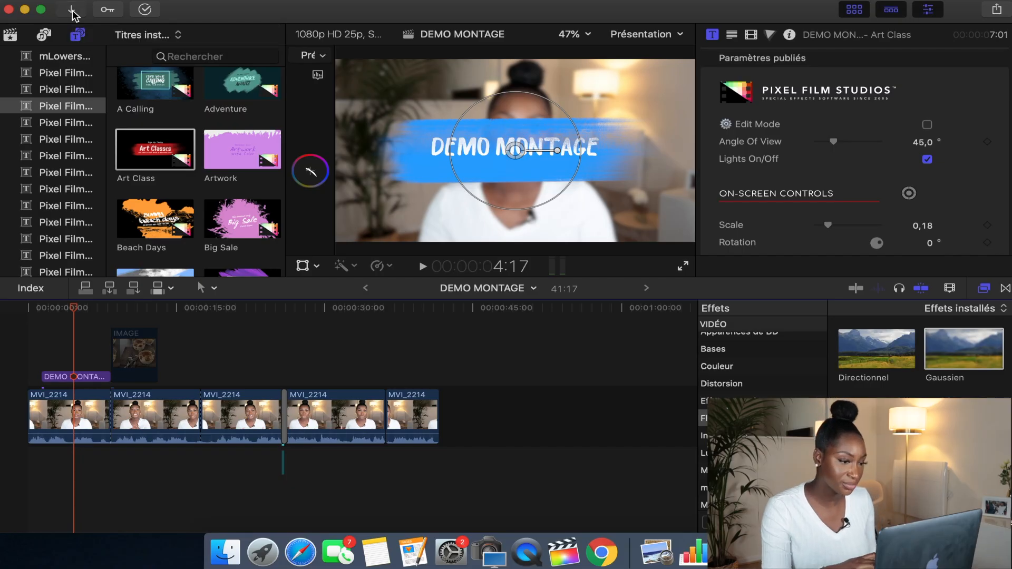
# Place the music track ES_The First Act - Of Water beneath the video clips, starting at the beginning of the timeline.
pyautogui.press('super+1')
pyautogui.click(197, 62)
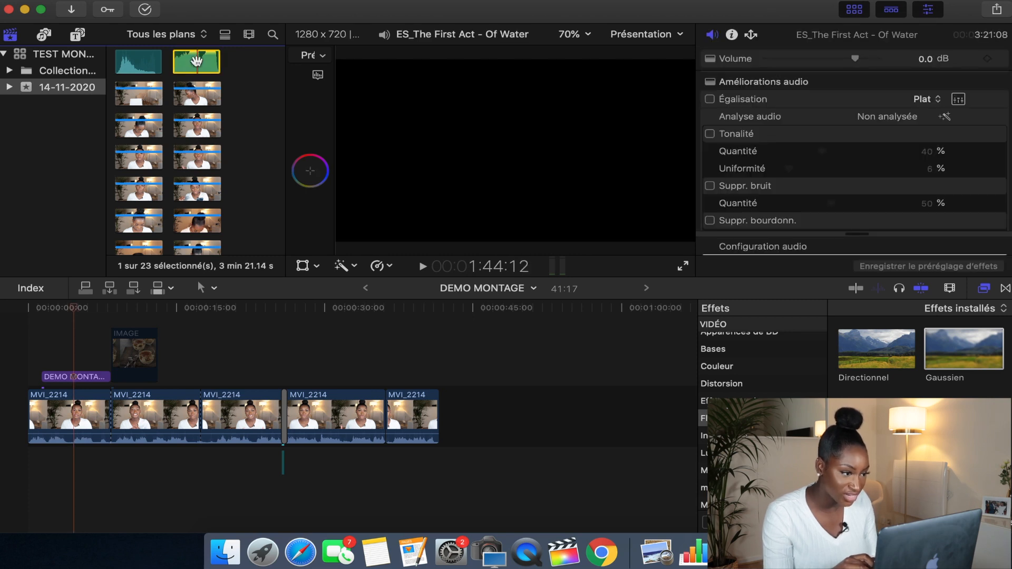
pyautogui.moveTo(137, 410); pyautogui.dragTo(27, 459)
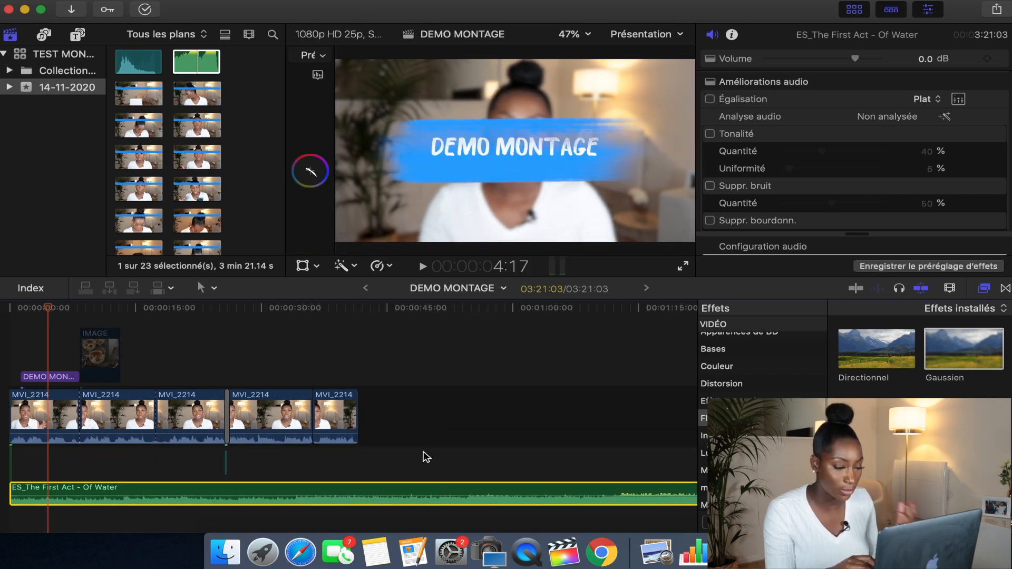
# Cut the music track at the end of the last video clip, at 41:17, and delete the remainder.
pyautogui.click(357, 375)
pyautogui.press('b')
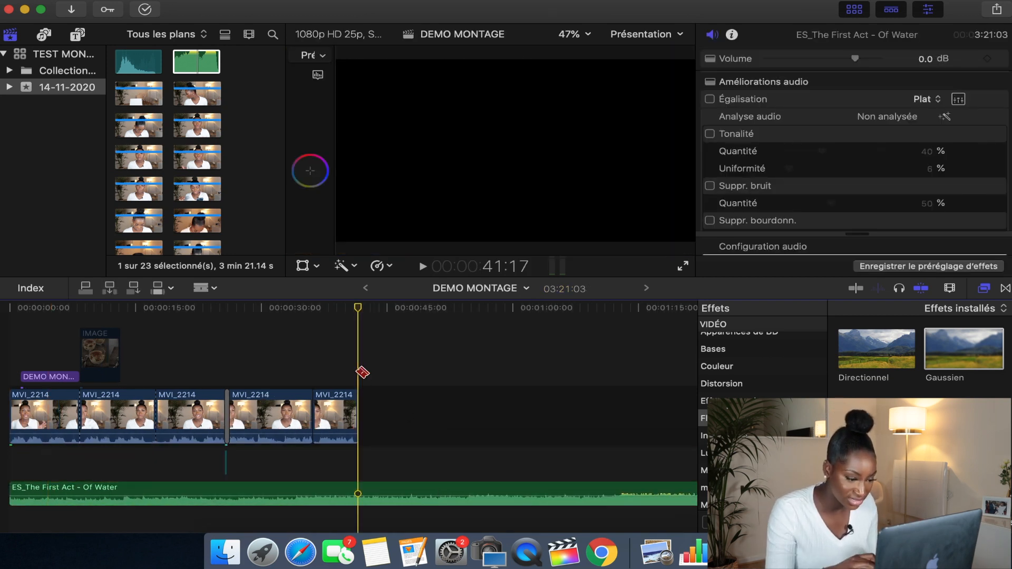
pyautogui.click(362, 485)
pyautogui.press('a')
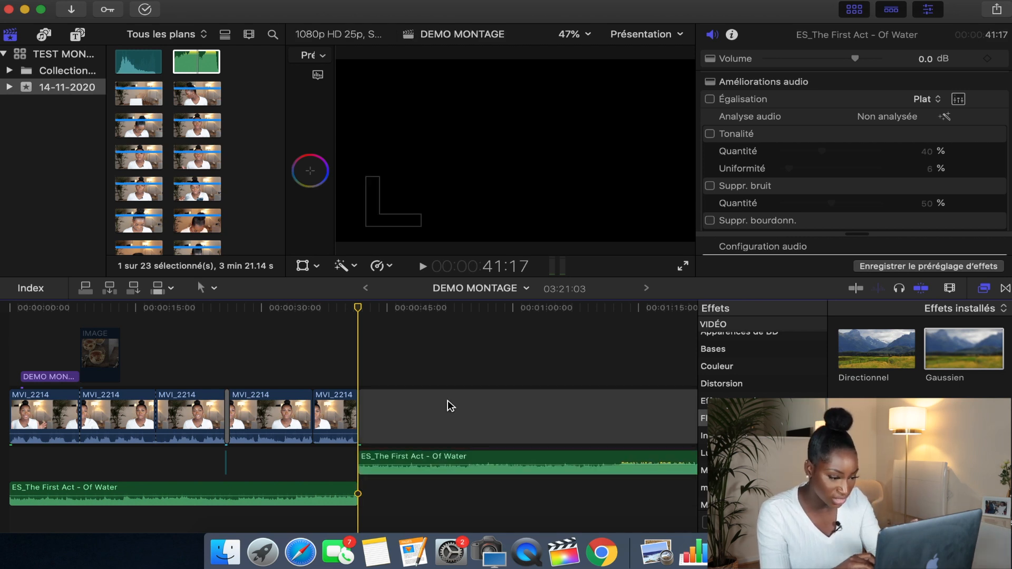
pyautogui.click(449, 405)
pyautogui.press('Delete')
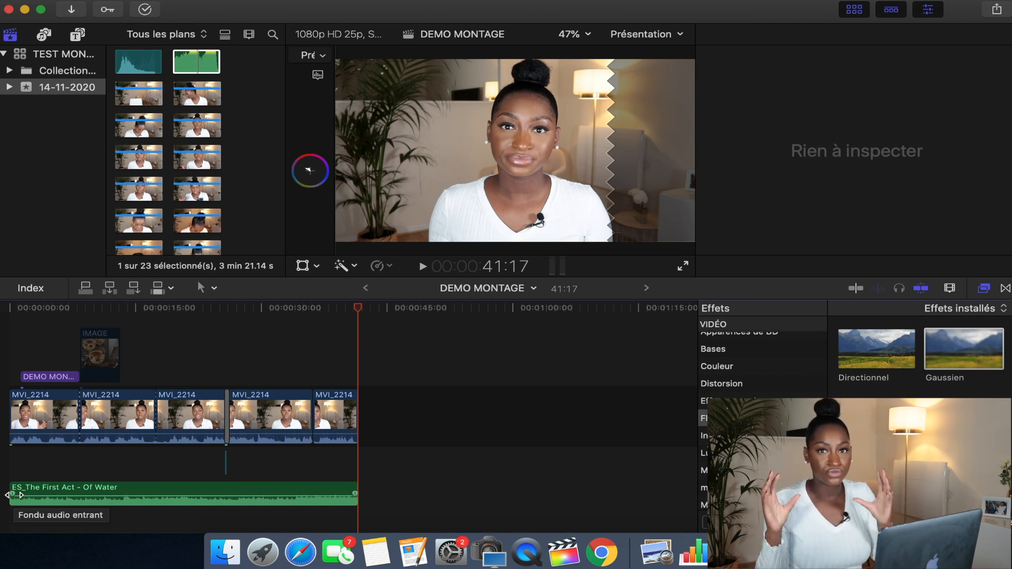
# Add an audio fade-in and fade-out of about 5 seconds each to the music track and adjust its volume level.
pyautogui.hscroll(-1, 15, 494)
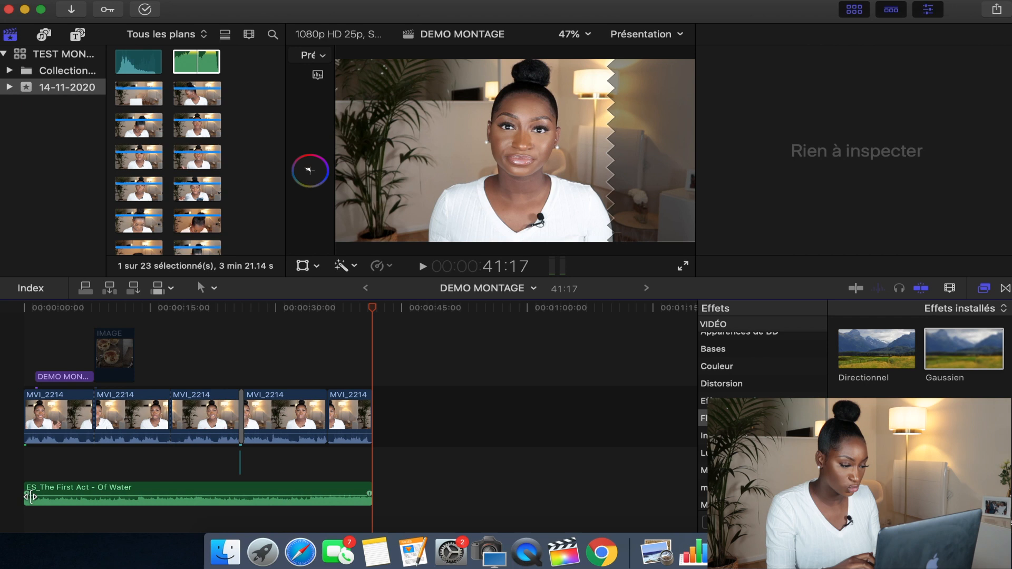
pyautogui.moveTo(27, 495); pyautogui.dragTo(66, 493)
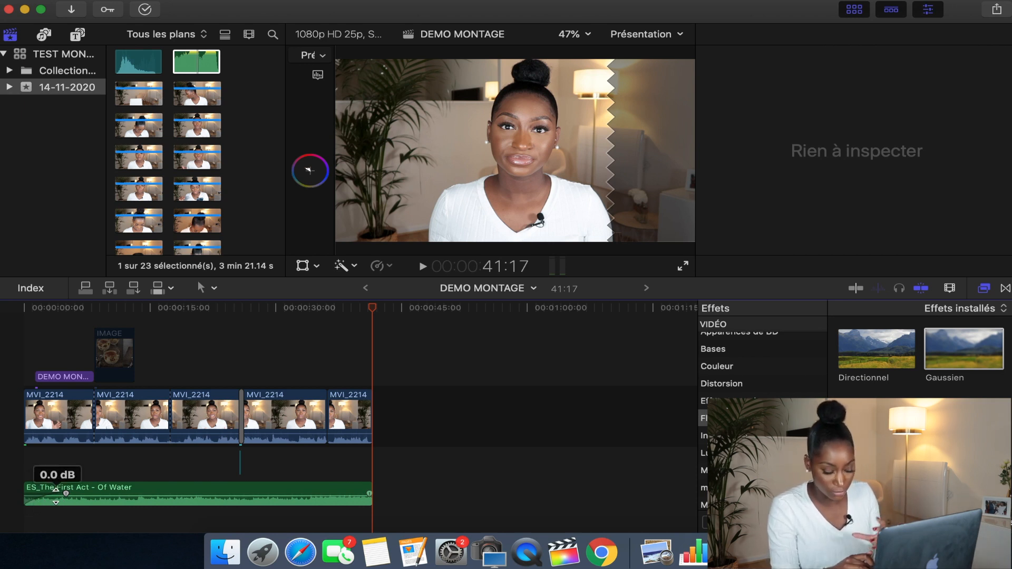
pyautogui.moveTo(371, 494); pyautogui.dragTo(341, 488)
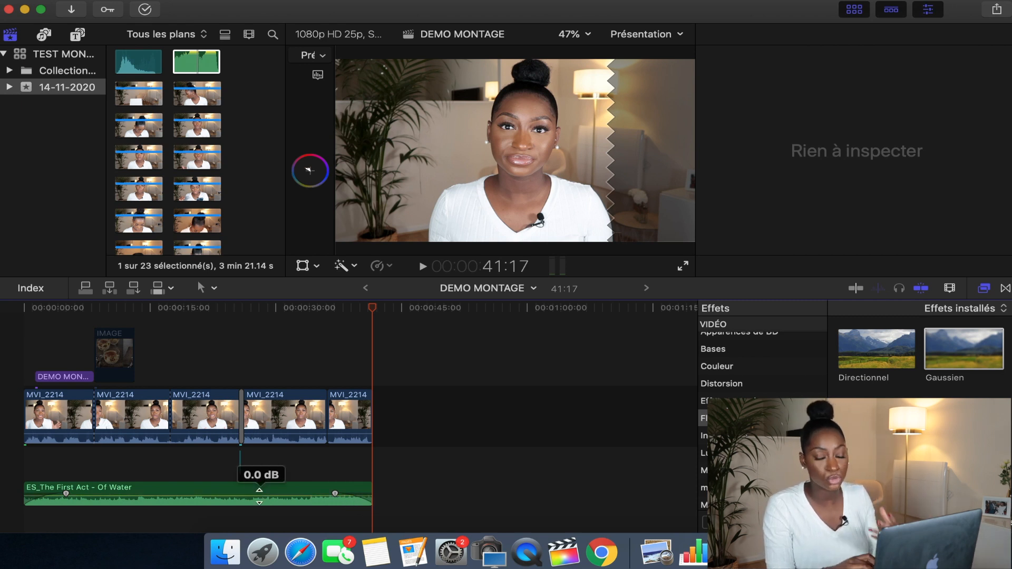
pyautogui.moveTo(259, 490); pyautogui.dragTo(260, 491)
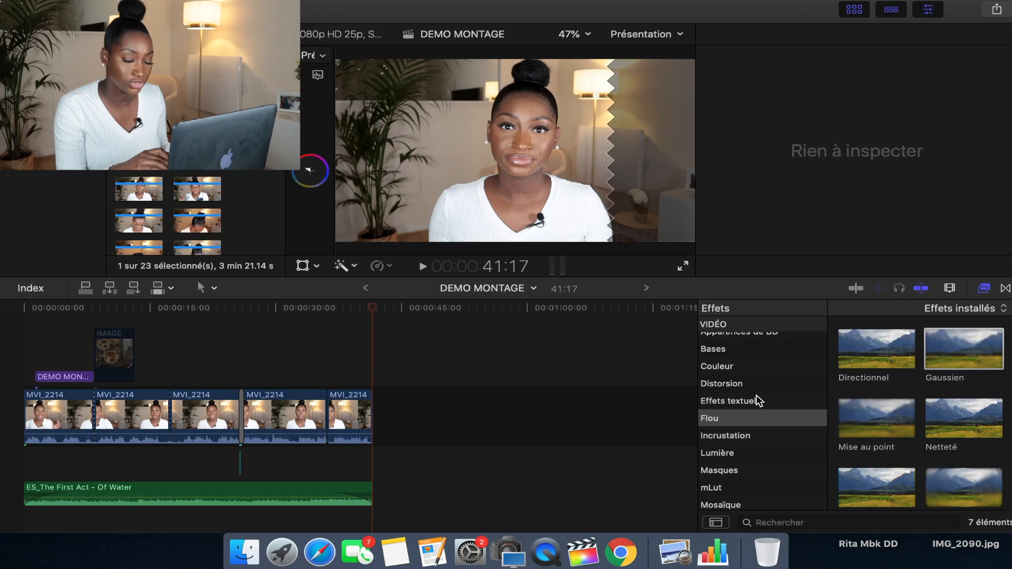
# Select the Réglage couleurs effect in the Couleur category of the video effects.
pyautogui.scroll(4, 757, 399)
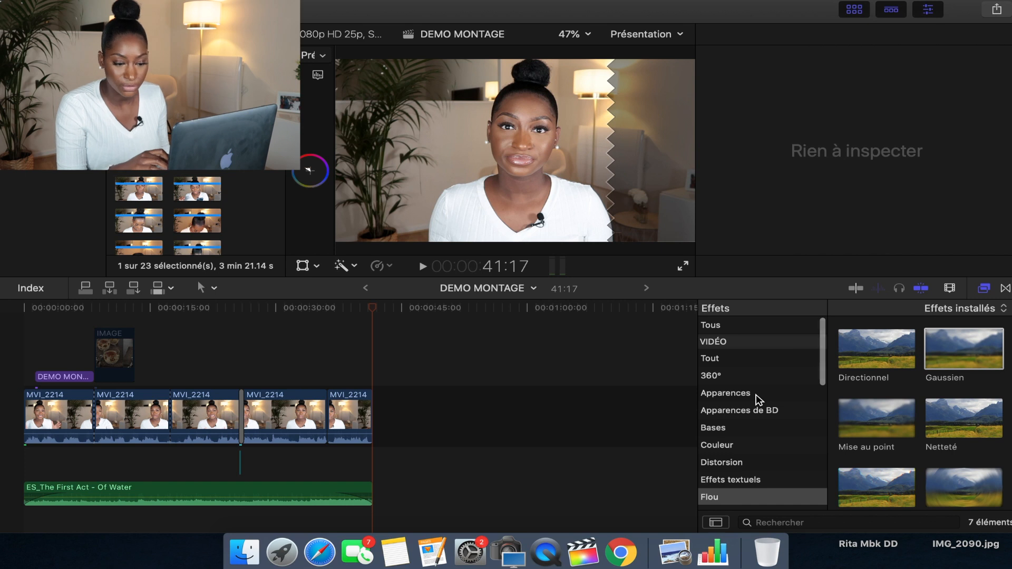
pyautogui.click(743, 446)
pyautogui.click(883, 360)
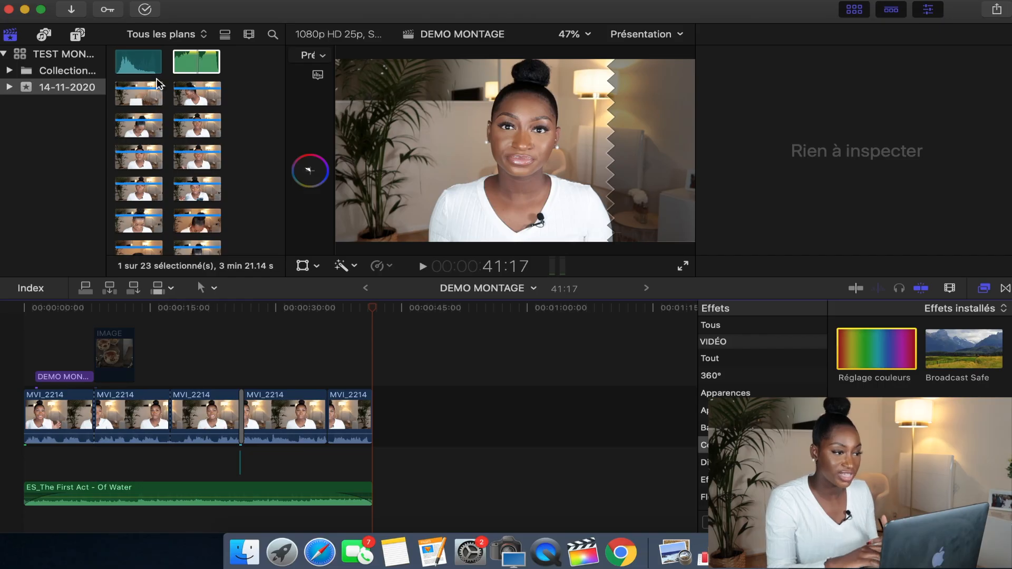
# Place the Long adjustment layer title above all clips at the timeline start and extend it to the end at 41:17.
pyautogui.click(78, 35)
pyautogui.moveTo(143, 111); pyautogui.dragTo(24, 322)
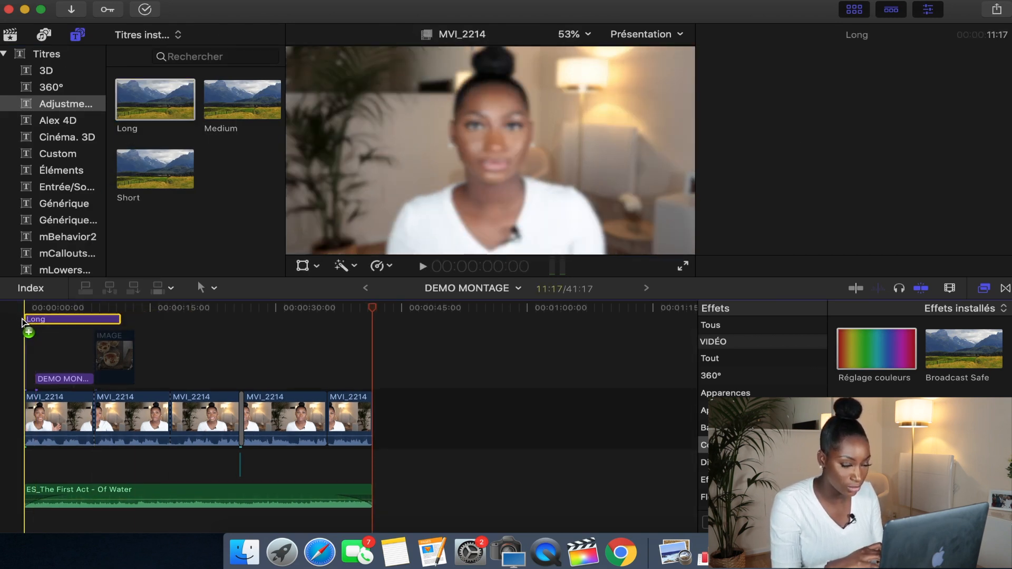
pyautogui.moveTo(118, 318); pyautogui.dragTo(373, 331)
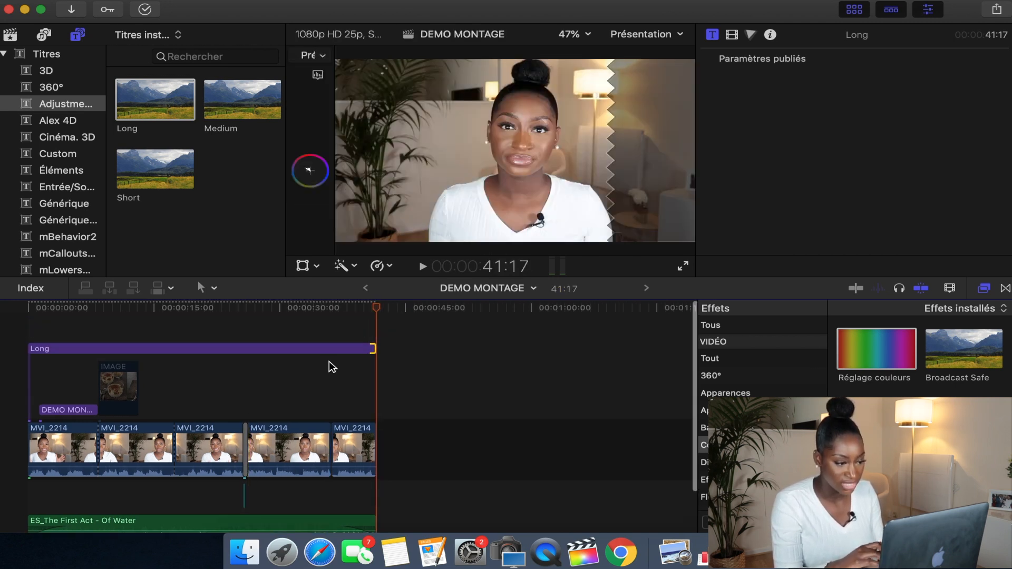
# Apply the Réglage couleurs effect to the Long adjustment layer and open its color correction controls.
pyautogui.moveTo(876, 349); pyautogui.dragTo(293, 345)
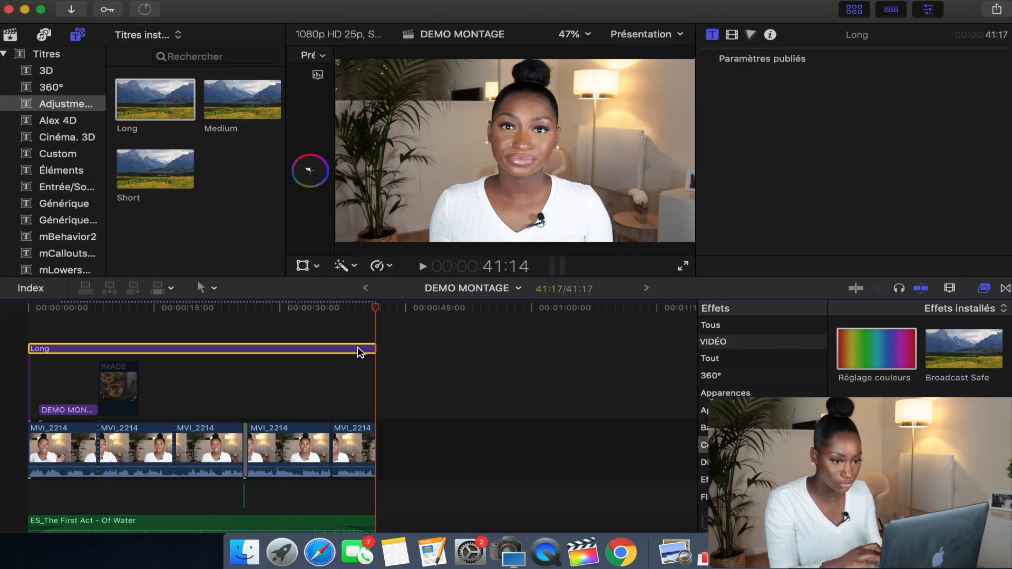
pyautogui.click(732, 35)
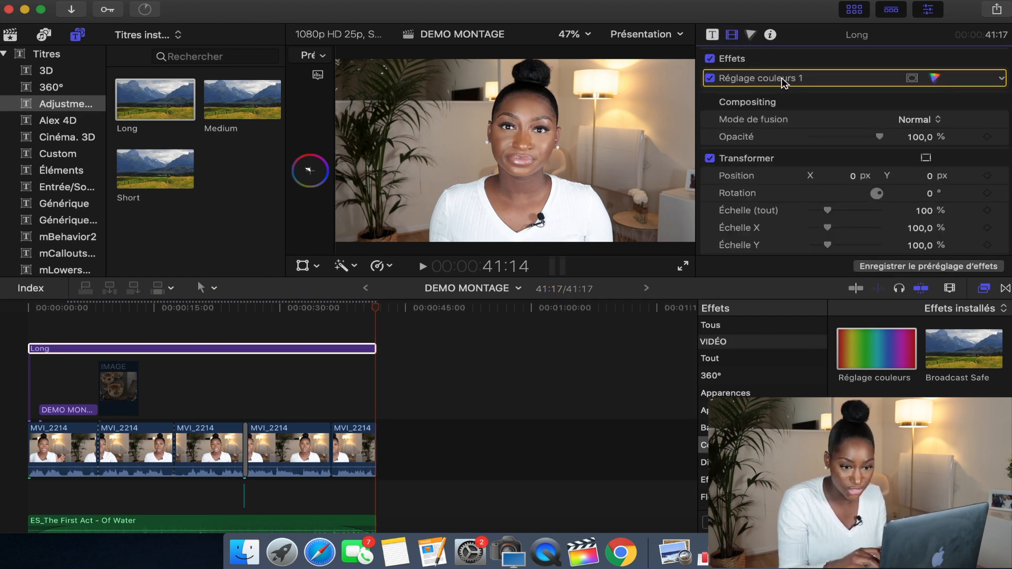
pyautogui.click(934, 79)
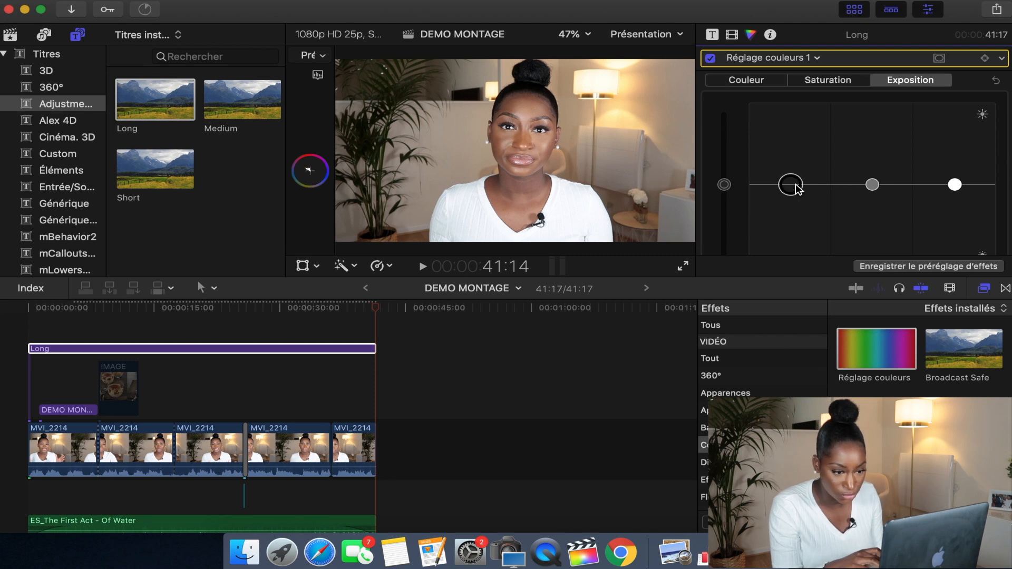
# Adjust the exposure of Réglage couleurs 1 by slightly lowering the shadows, raising the highlights and lowering the midtones.
pyautogui.moveTo(803, 203)
pyautogui.mouseDown()
pyautogui.moveTo(802, 215)
pyautogui.moveTo(801, 180)
pyautogui.moveTo(801, 190)
pyautogui.mouseUp()
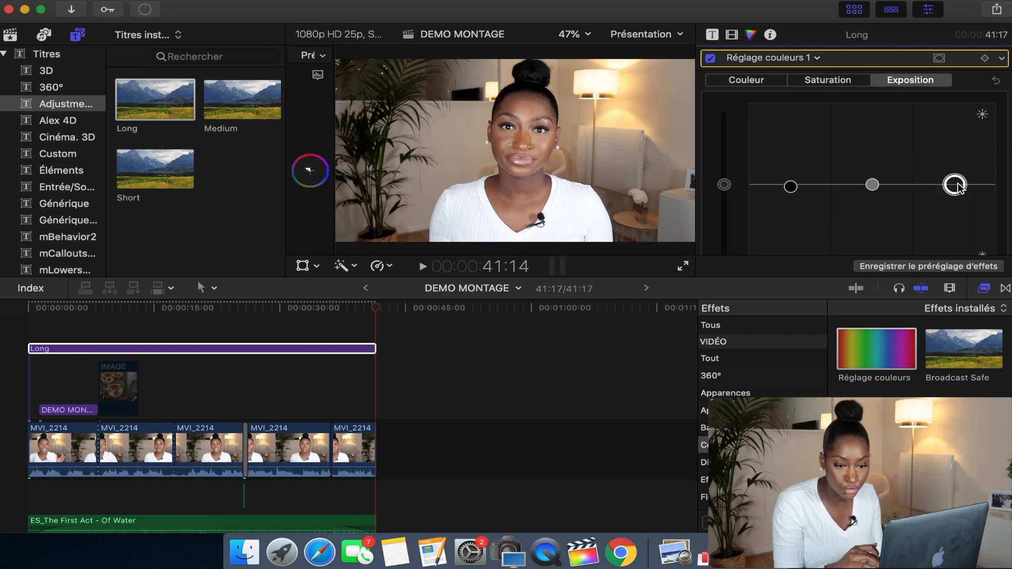
pyautogui.moveTo(958, 169)
pyautogui.mouseDown()
pyautogui.moveTo(955, 140)
pyautogui.moveTo(960, 234)
pyautogui.moveTo(958, 179)
pyautogui.mouseUp()
pyautogui.moveTo(876, 186)
pyautogui.mouseDown()
pyautogui.moveTo(878, 154)
pyautogui.moveTo(884, 194)
pyautogui.mouseUp()
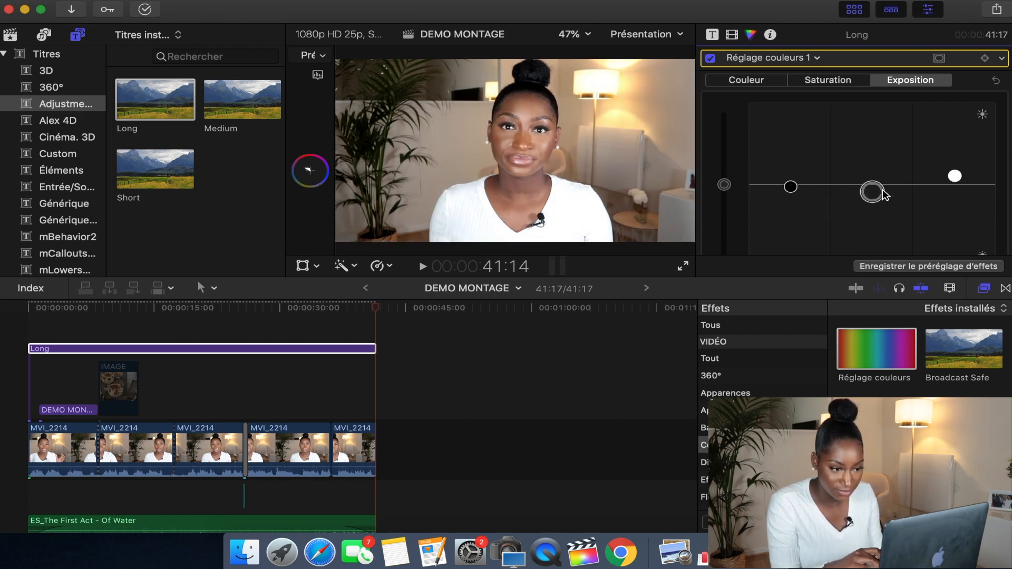
# Try raising and lowering the shadow saturation of Réglage couleurs 1, ending back near neutral.
pyautogui.click(846, 83)
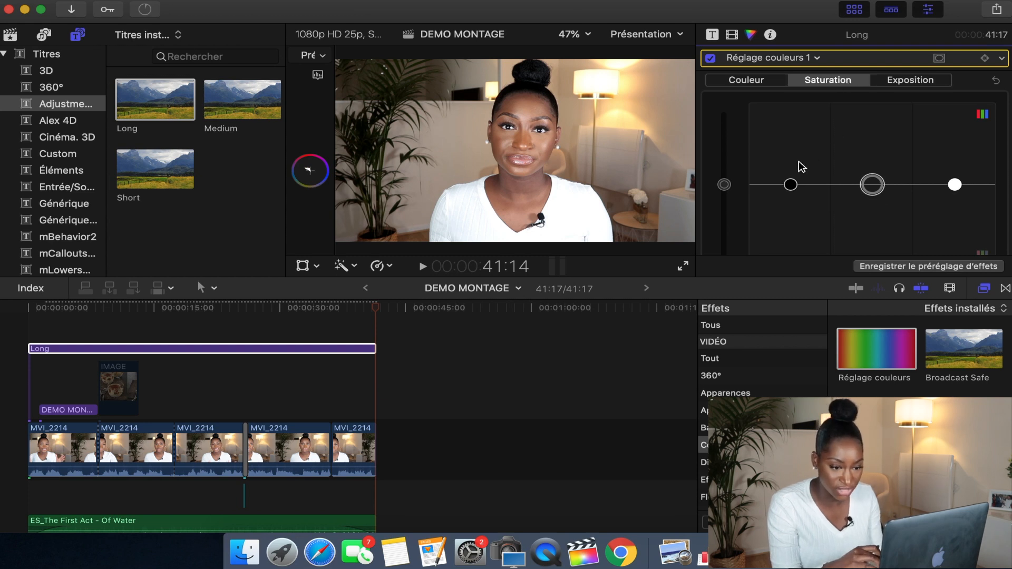
pyautogui.moveTo(791, 187); pyautogui.dragTo(796, 122)
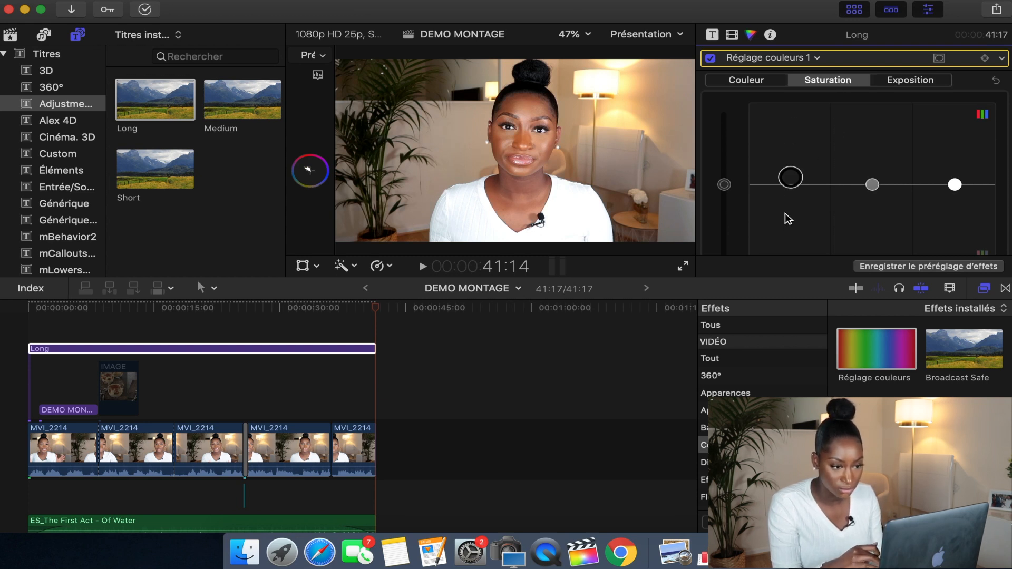
pyautogui.moveTo(786, 254); pyautogui.dragTo(791, 184)
# Shift the highlights, midtones and shadows of Réglage couleurs 1 slightly toward blue.
pyautogui.click(761, 81)
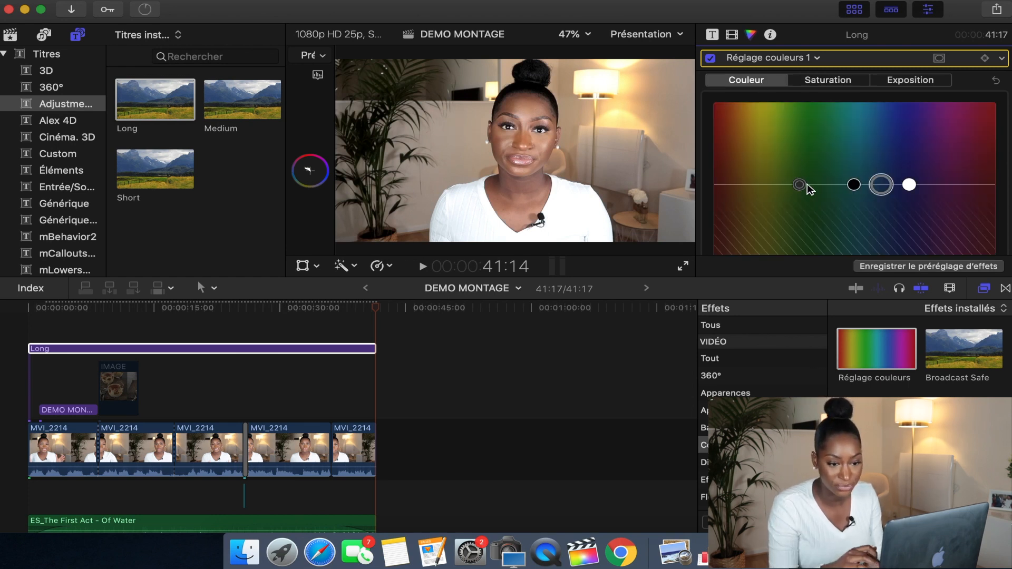
pyautogui.click(909, 185)
pyautogui.moveTo(908, 184); pyautogui.dragTo(877, 182)
pyautogui.click(883, 187)
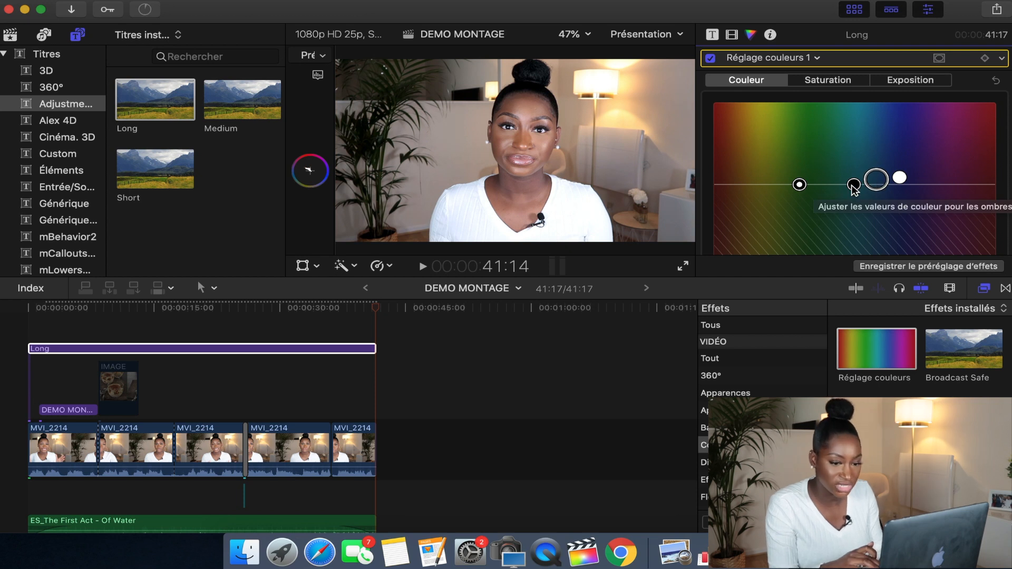
pyautogui.click(853, 185)
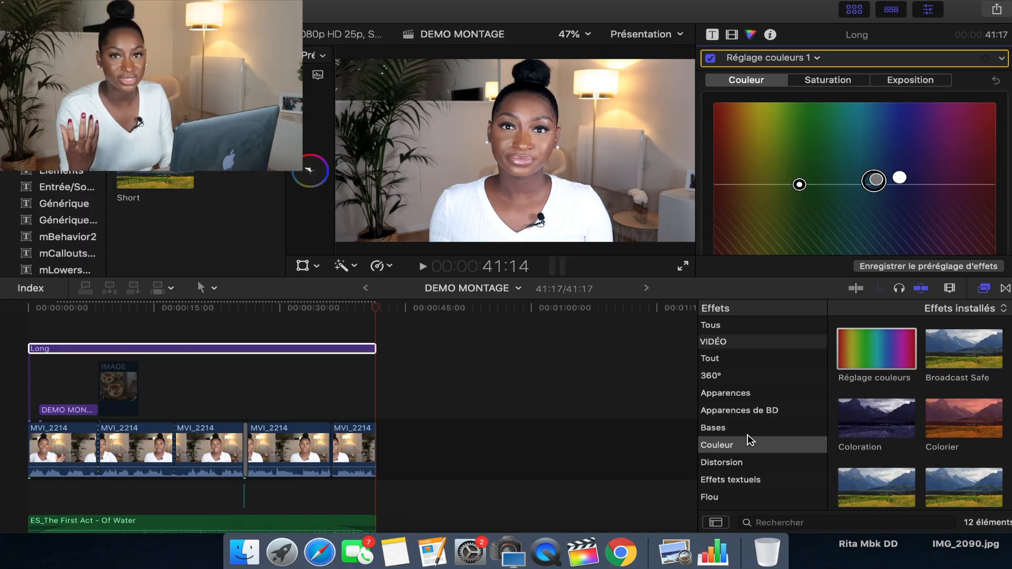
# Apply the LUT personnalisée effect to the Long adjustment layer and set its LUT to Editors Keys Studio Glow.
pyautogui.scroll(-2, 748, 435)
pyautogui.scroll(-6, 858, 407)
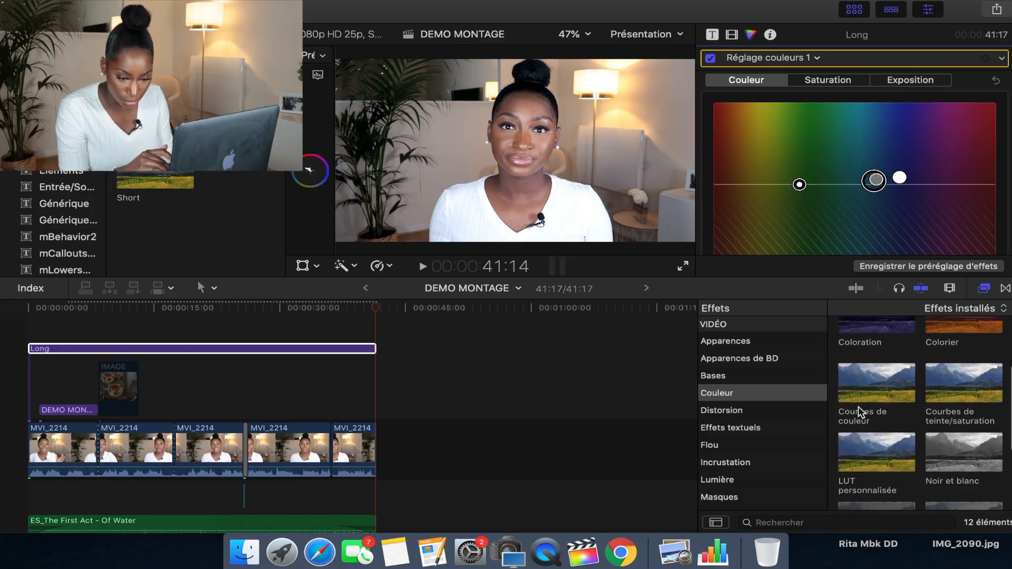
pyautogui.click(885, 394)
pyautogui.moveTo(679, 339); pyautogui.dragTo(302, 352)
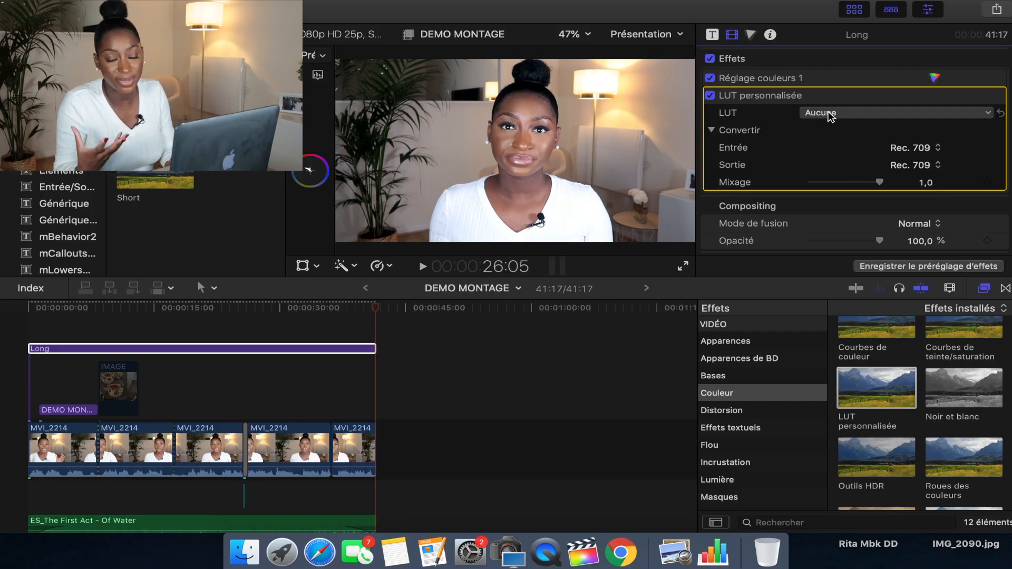
pyautogui.click(828, 112)
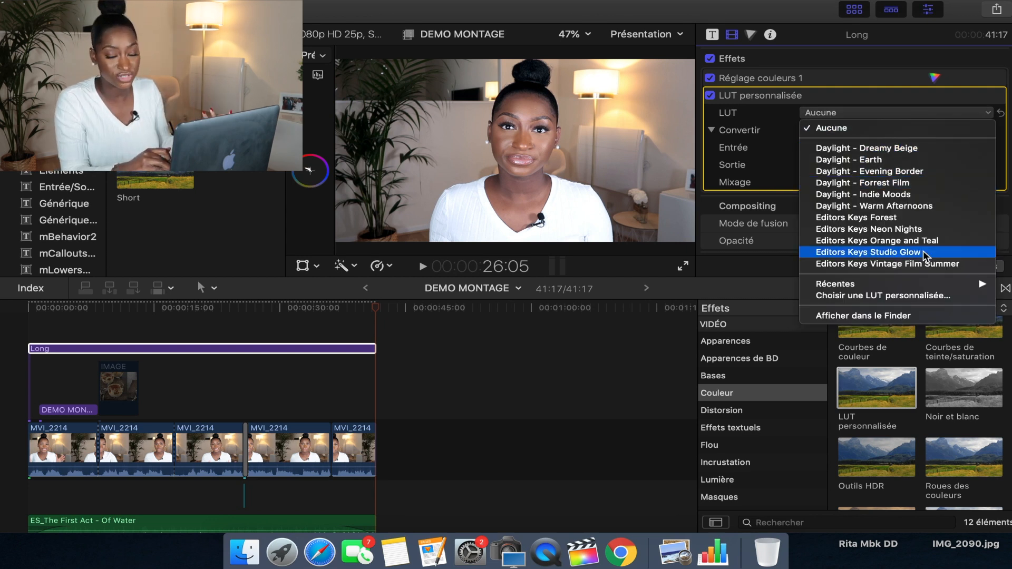
pyautogui.click(922, 252)
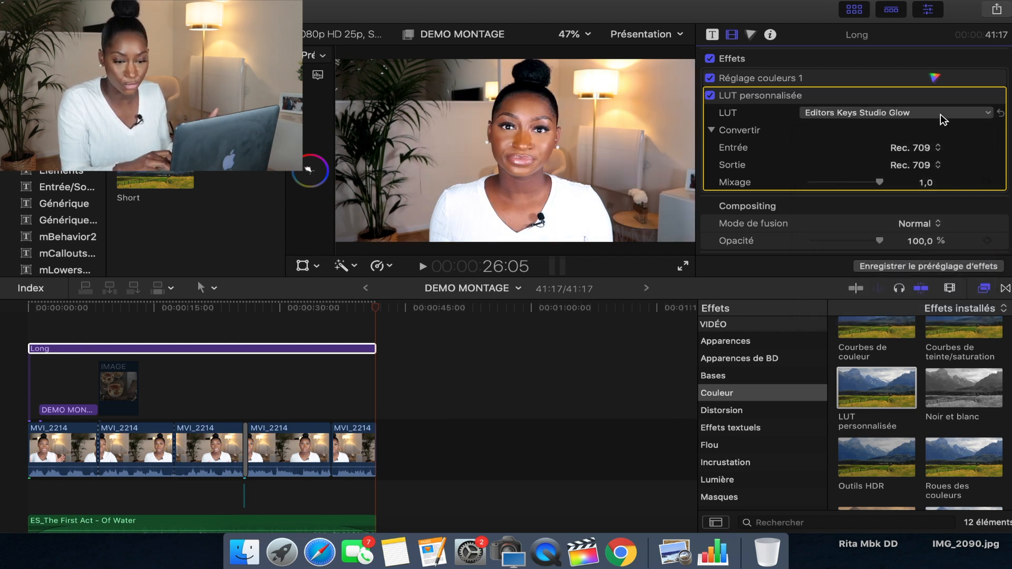
# Try the Daylight - Dreamy Beige, Daylight - Warm Afternoons and Editors Keys Vintage Film Summer LUTs on the Long layer at reduced mix levels.
pyautogui.moveTo(880, 182); pyautogui.dragTo(872, 183)
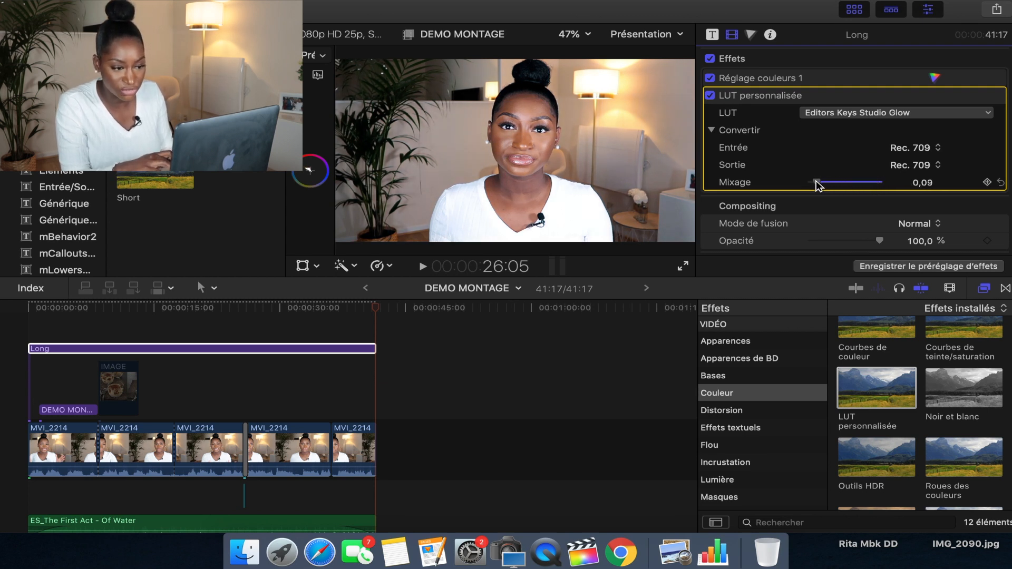
pyautogui.click(938, 112)
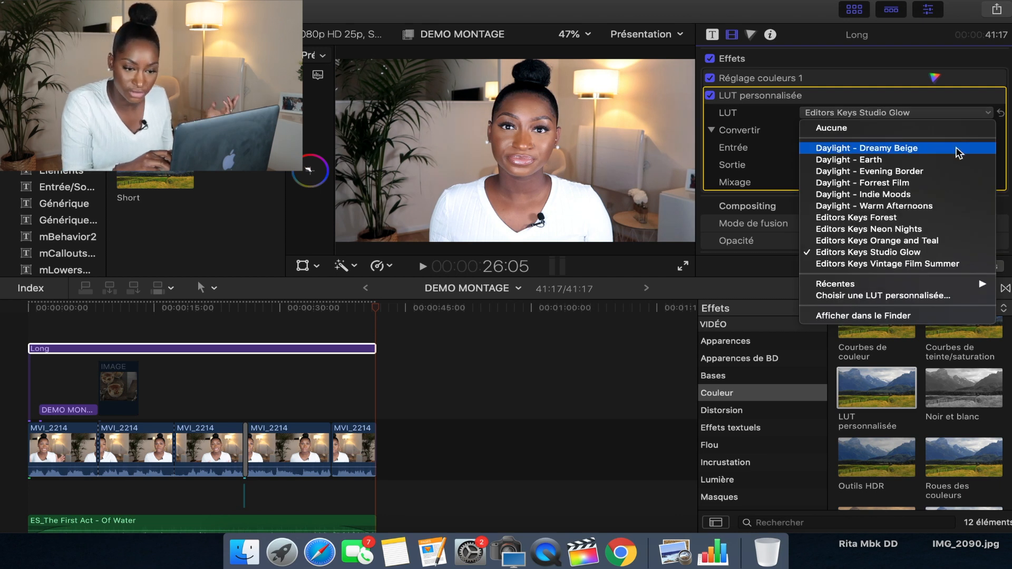
pyautogui.click(958, 150)
pyautogui.click(960, 112)
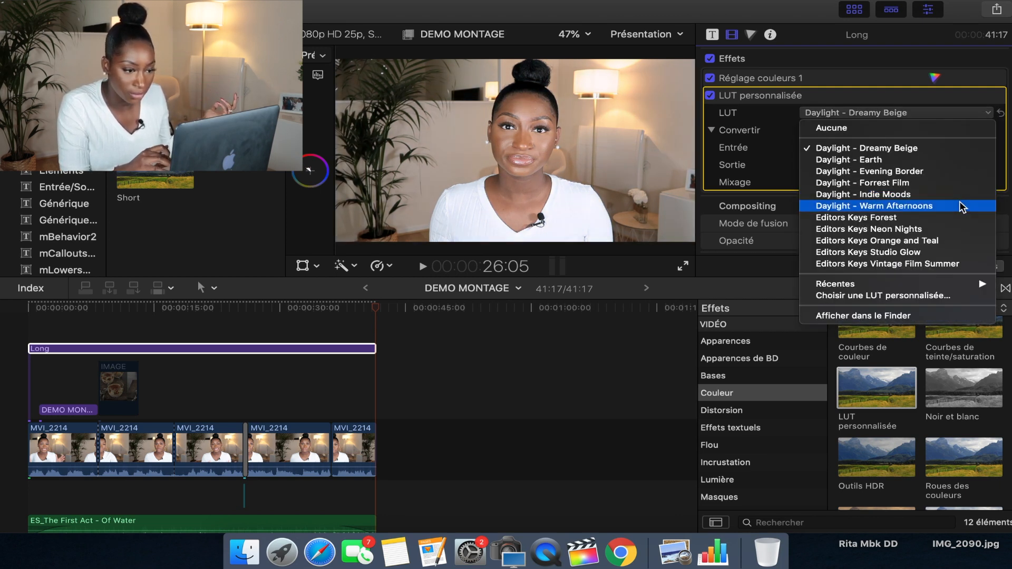
pyautogui.click(960, 206)
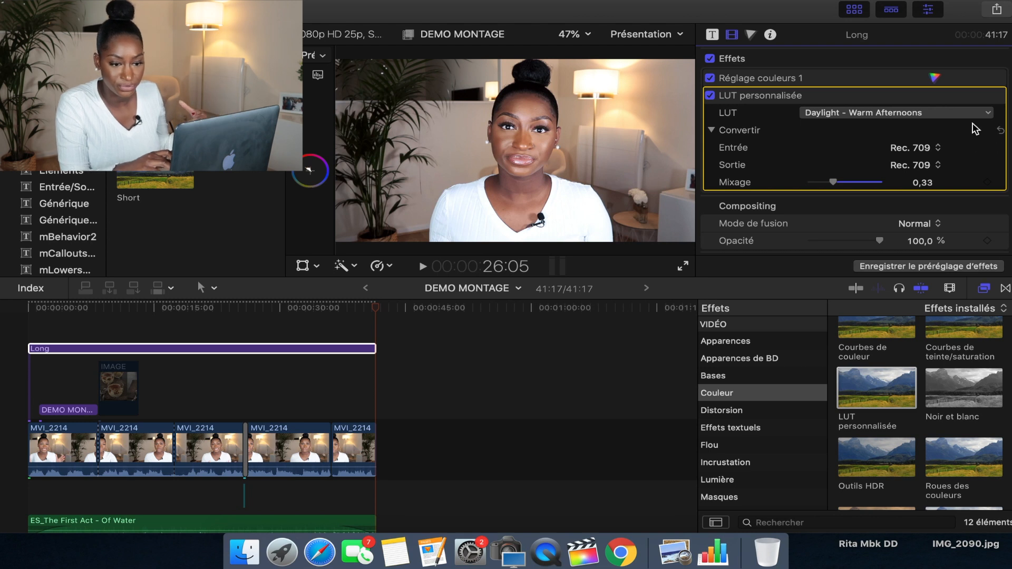
pyautogui.moveTo(839, 182)
pyautogui.mouseDown()
pyautogui.moveTo(869, 182)
pyautogui.moveTo(827, 183)
pyautogui.moveTo(851, 187)
pyautogui.mouseUp()
pyautogui.click(917, 113)
pyautogui.click(953, 264)
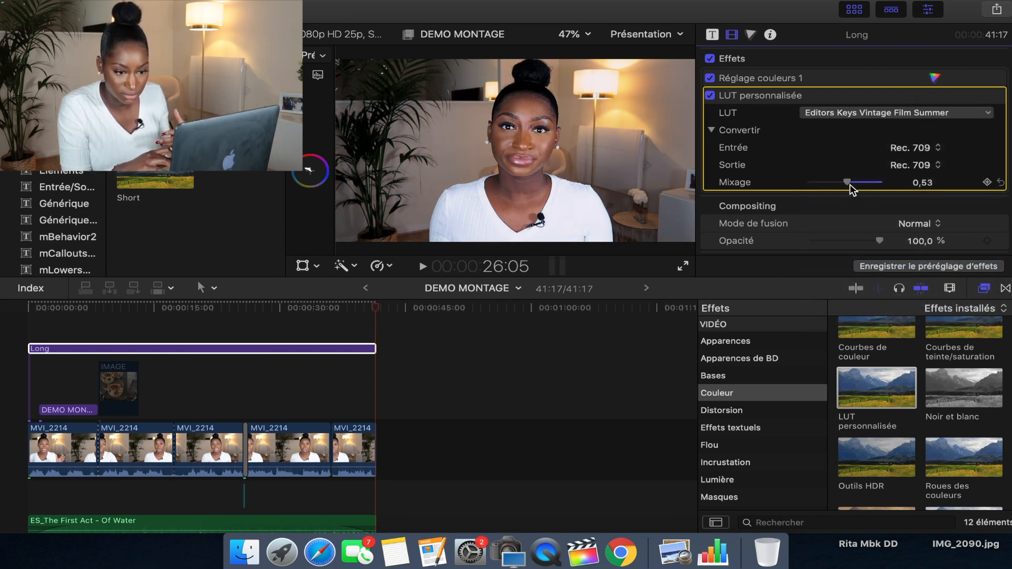
# Set the LUT personnalisée mix to 0,86 and its LUT to Editors Keys Forest, and switch the effect off.
pyautogui.moveTo(868, 185); pyautogui.dragTo(879, 185)
pyautogui.click(918, 113)
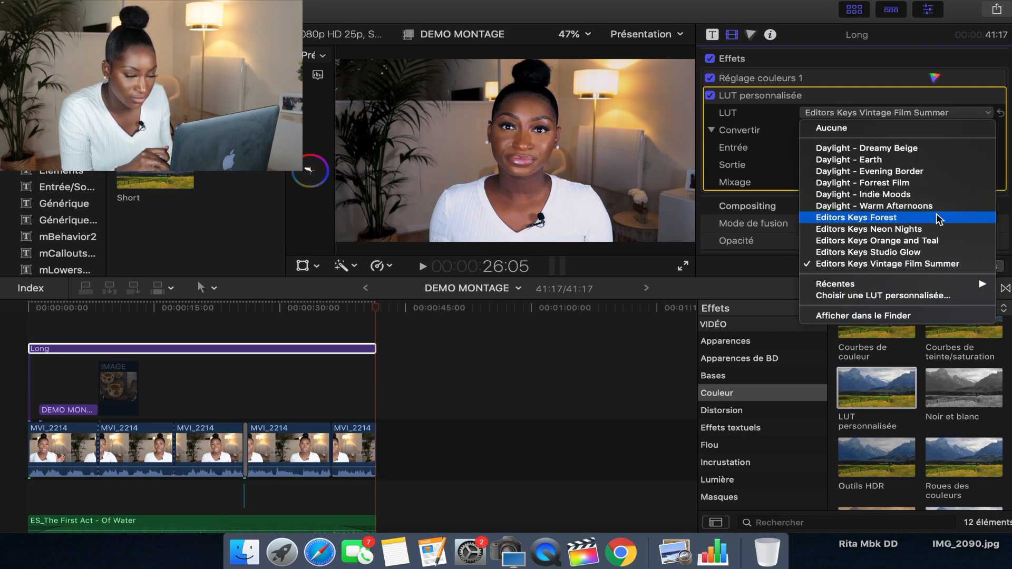
pyautogui.click(939, 220)
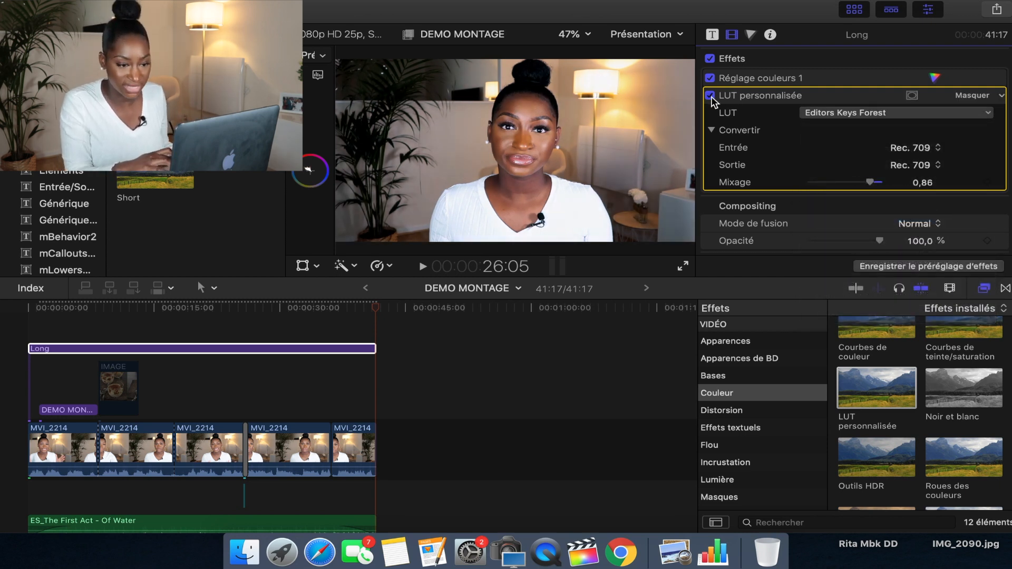
pyautogui.click(710, 96)
# Apply the mLut by motionVFX effect to the Long adjustment layer and open its LUT library, postponing the plug-in update.
pyautogui.scroll(-5, 779, 404)
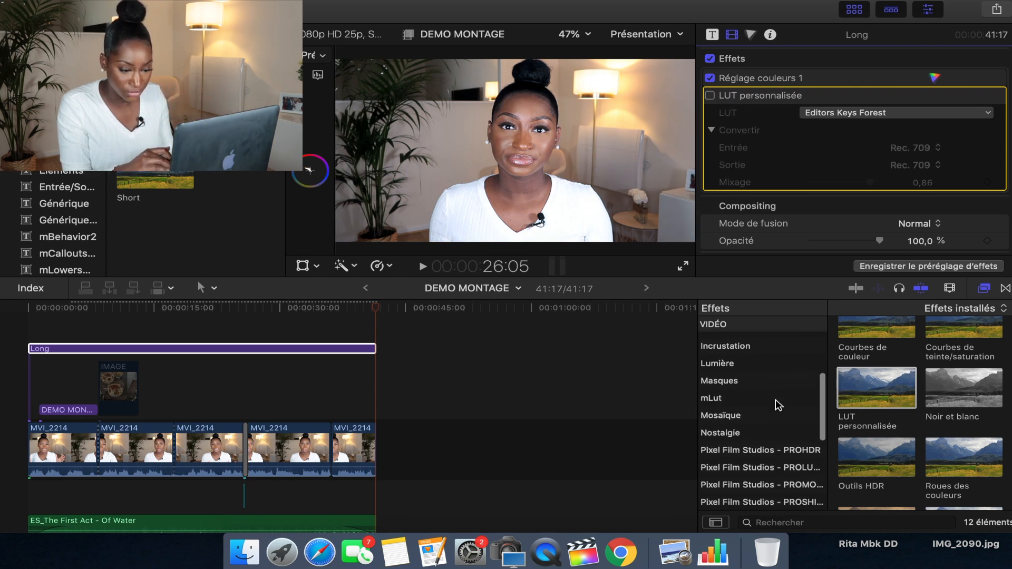
pyautogui.click(730, 398)
pyautogui.click(880, 357)
pyautogui.moveTo(295, 331); pyautogui.dragTo(284, 351)
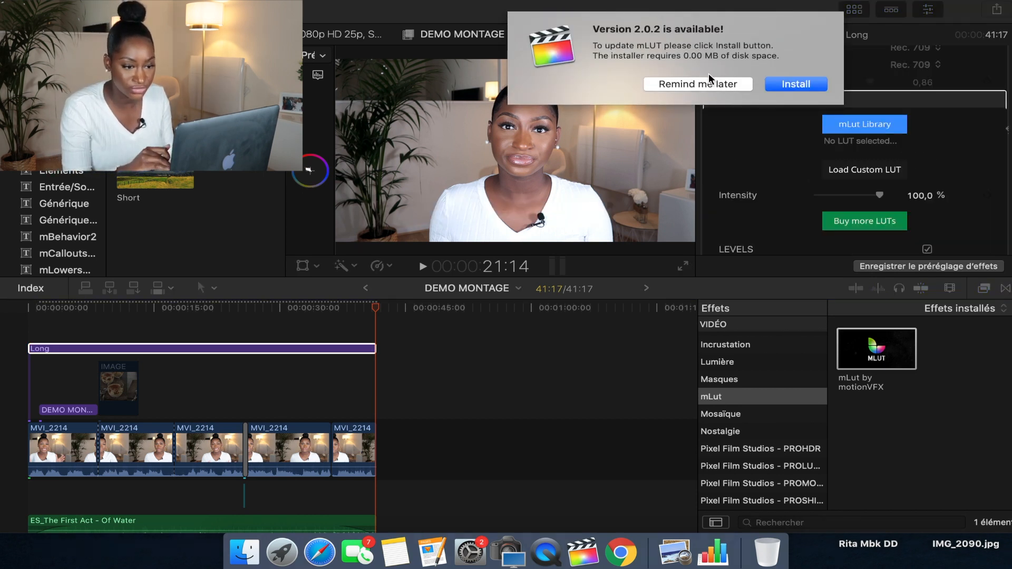
pyautogui.click(708, 82)
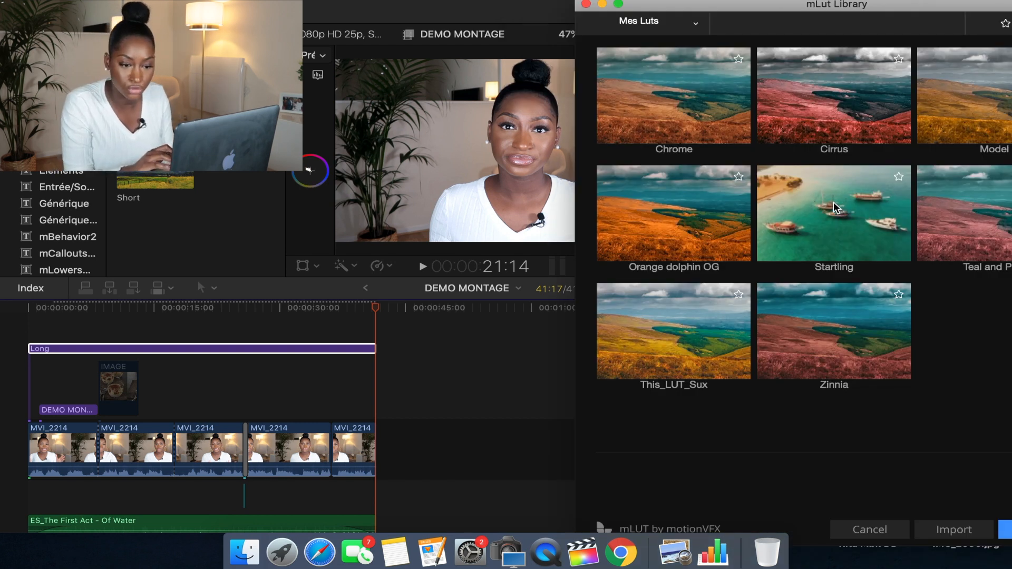
# Load the Startling LUT from the Mes Luts pack and lower its intensity to 52,19 %.
pyautogui.click(835, 207)
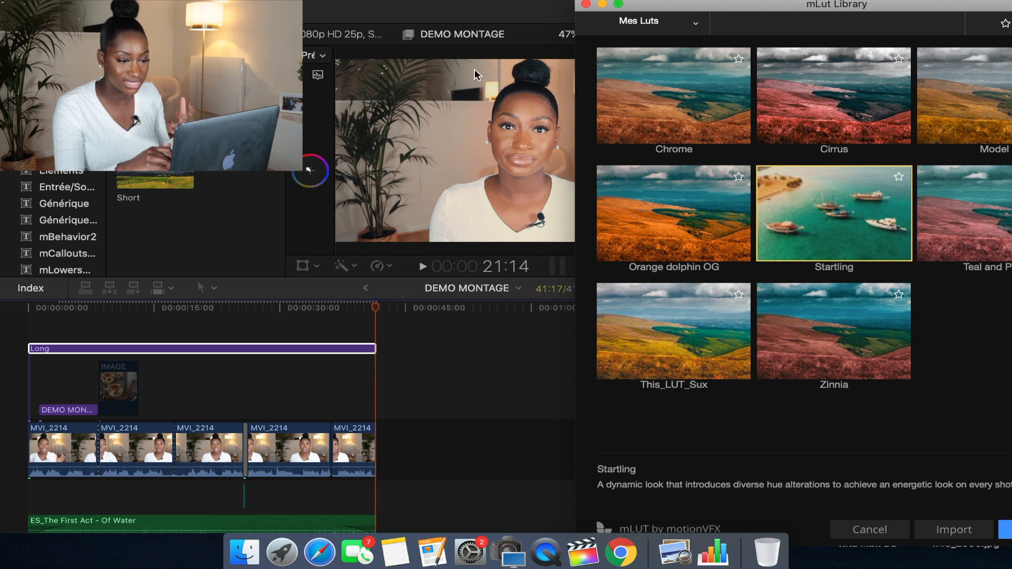
pyautogui.moveTo(936, 5); pyautogui.dragTo(878, 5)
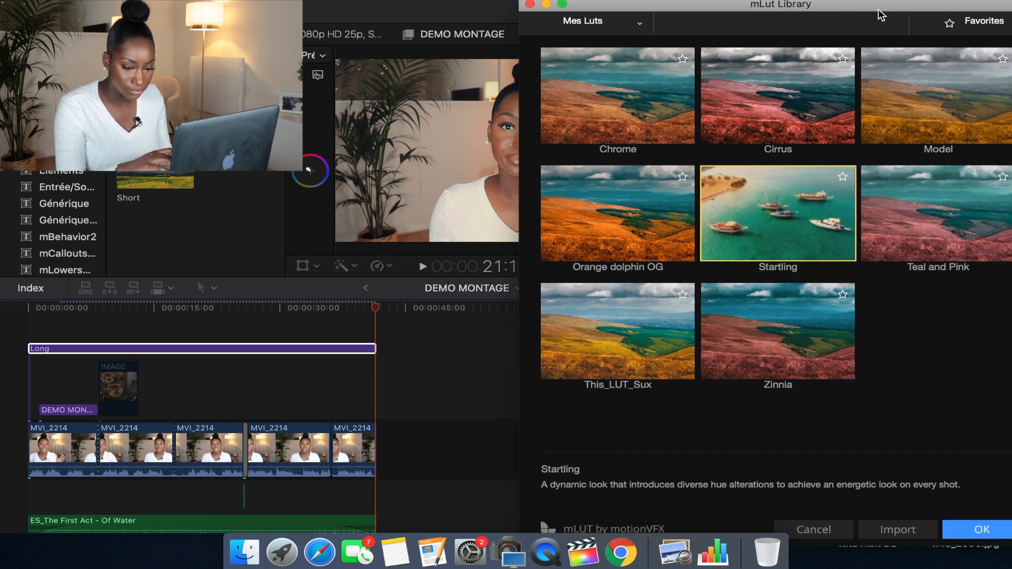
pyautogui.click(978, 529)
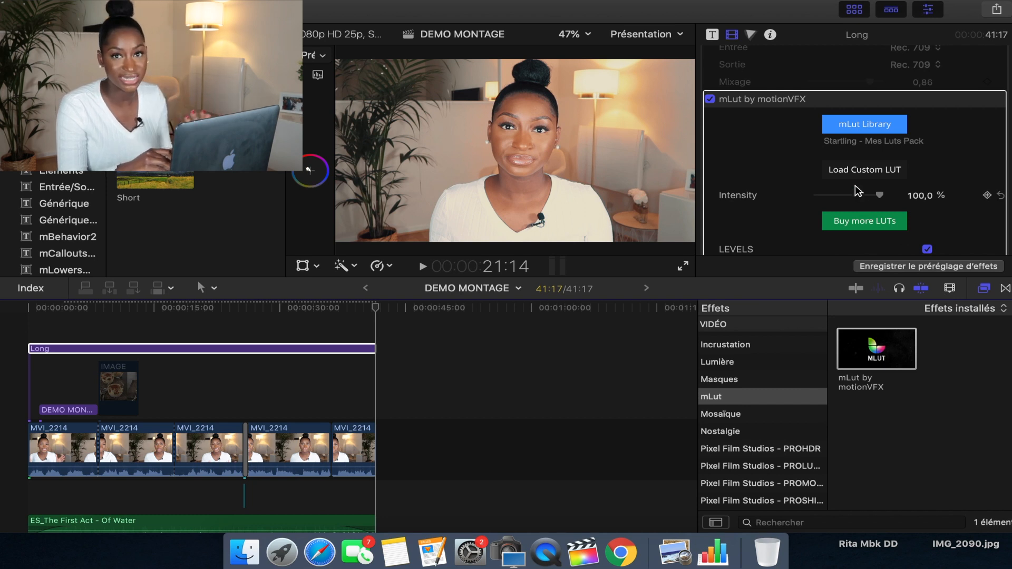
pyautogui.moveTo(874, 195); pyautogui.dragTo(850, 194)
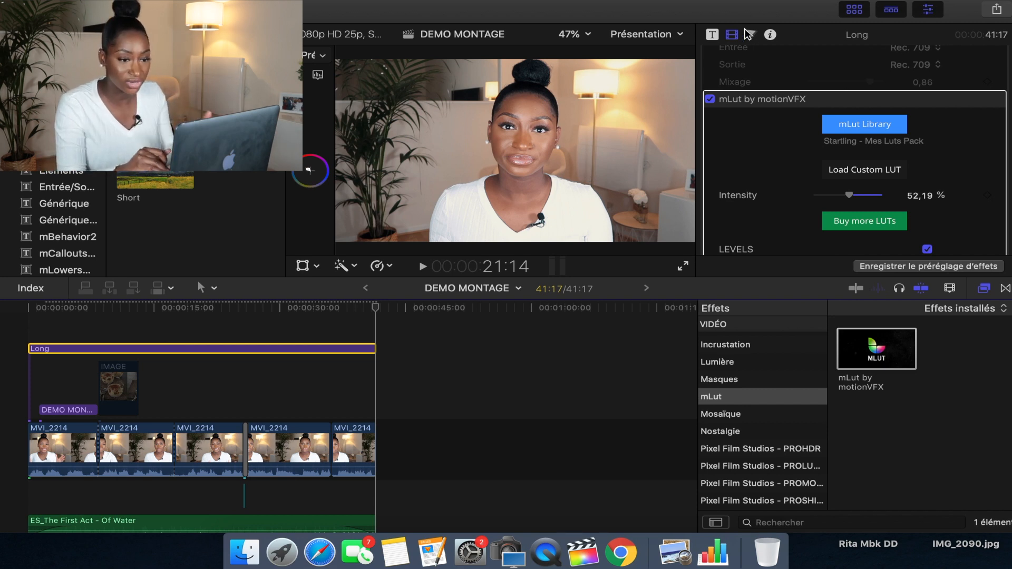
# Fine-tune the highlights, midtones and shadows colour of Réglage couleurs 1 with slight blue shifts, and compare the image with the correction off and on.
pyautogui.scroll(5, 775, 103)
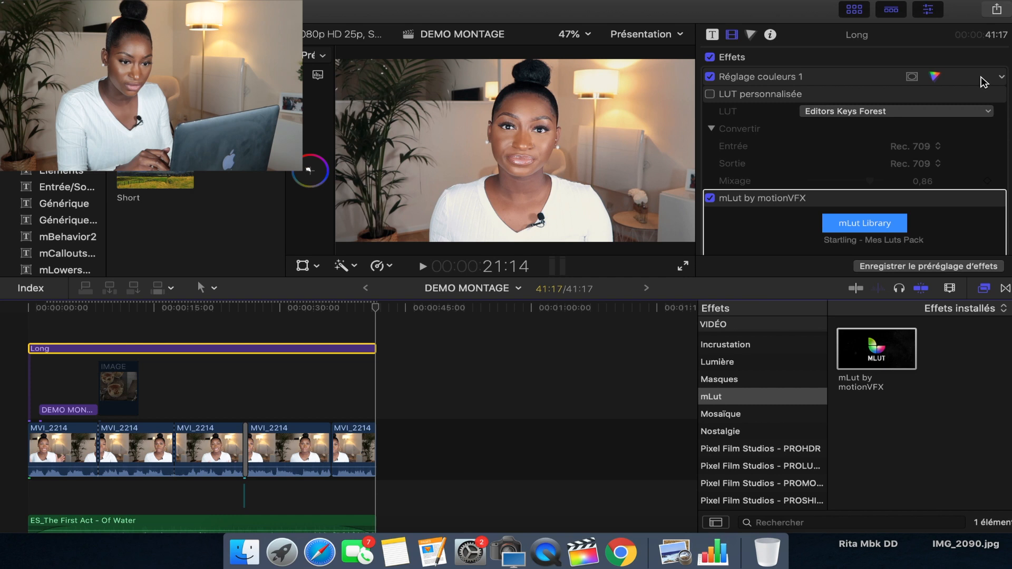
pyautogui.click(936, 75)
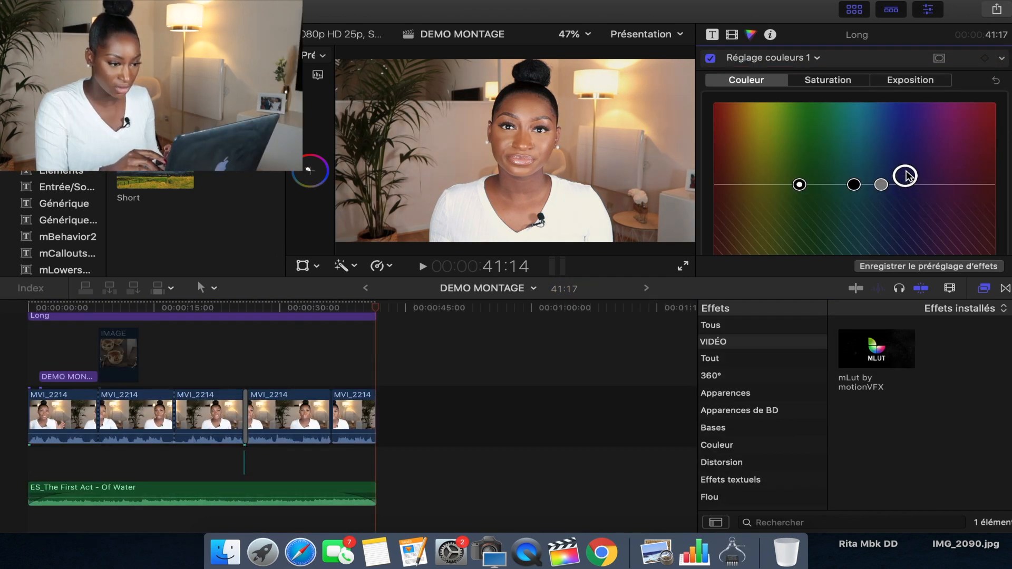
pyautogui.moveTo(906, 177); pyautogui.dragTo(862, 184)
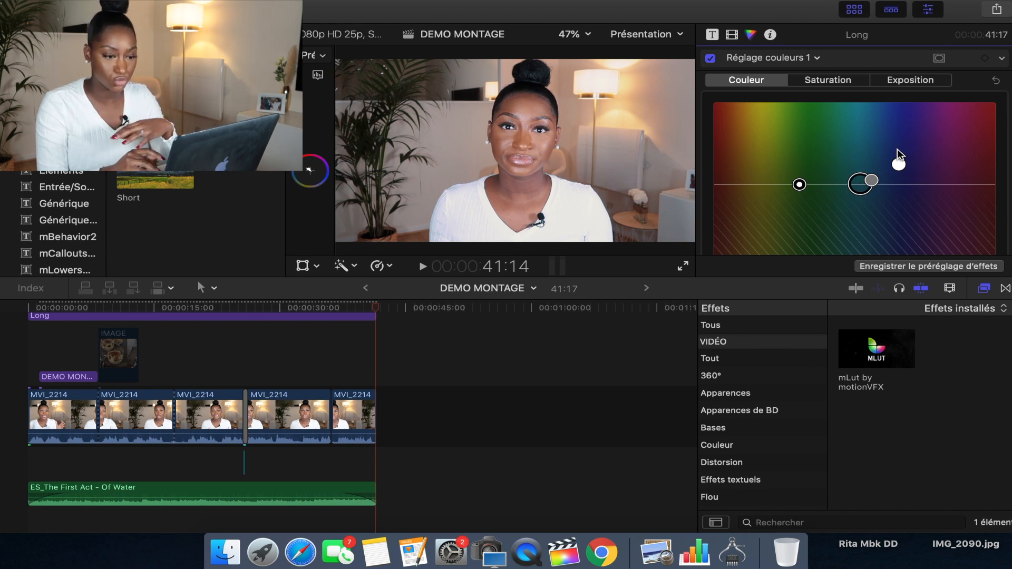
pyautogui.click(711, 58)
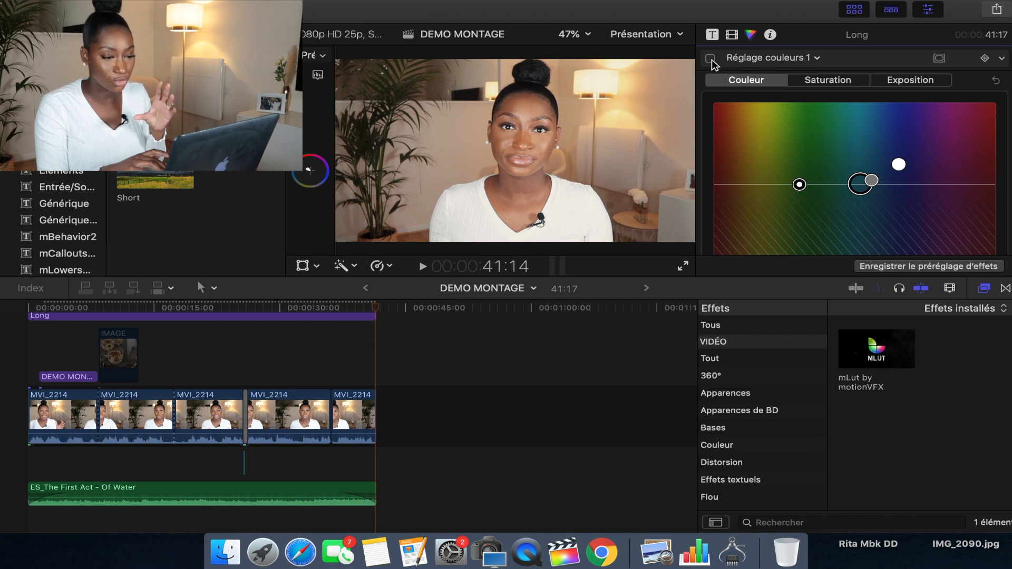
pyautogui.click(711, 58)
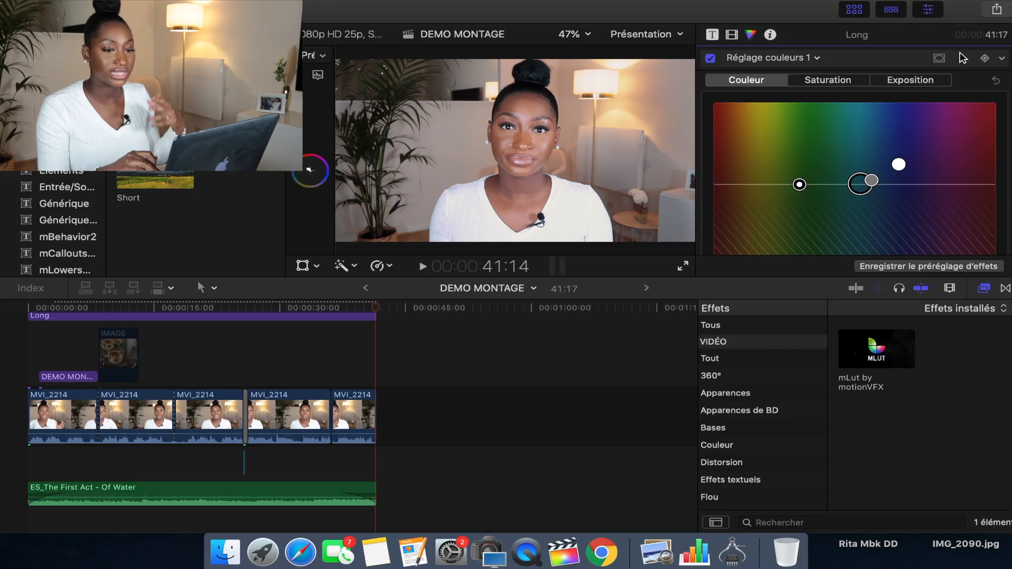
# Start a YouTube export with the resolution set to HD 1080p (1920 x 1080) and Meilleure qualité compression, and open the privacy options.
pyautogui.click(996, 10)
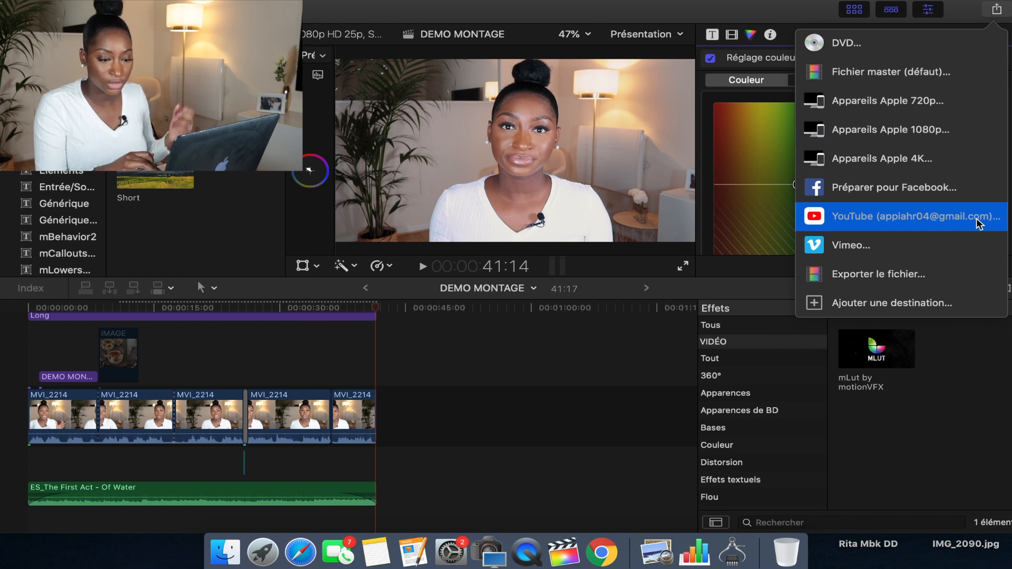
pyautogui.click(976, 219)
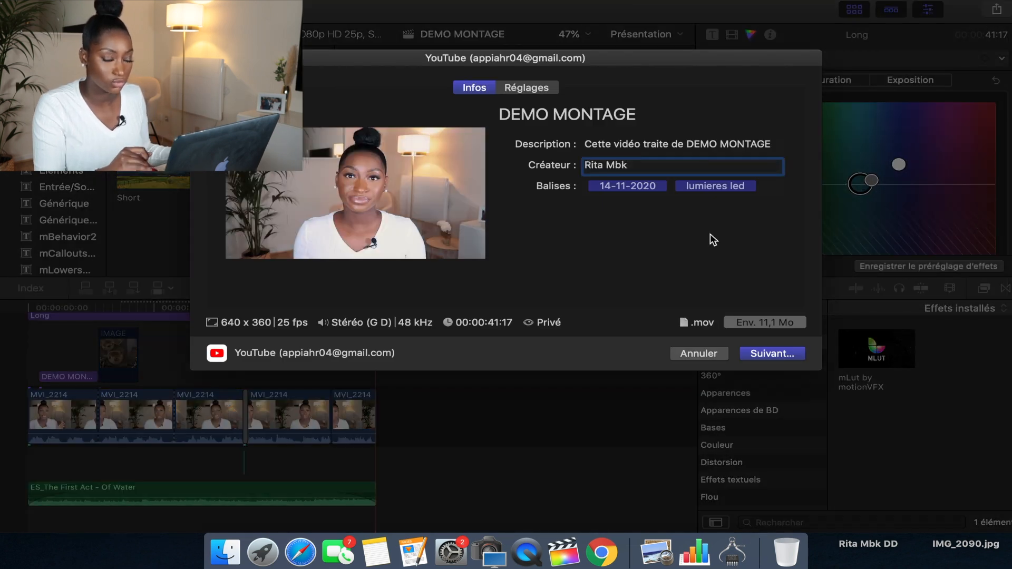
pyautogui.click(535, 91)
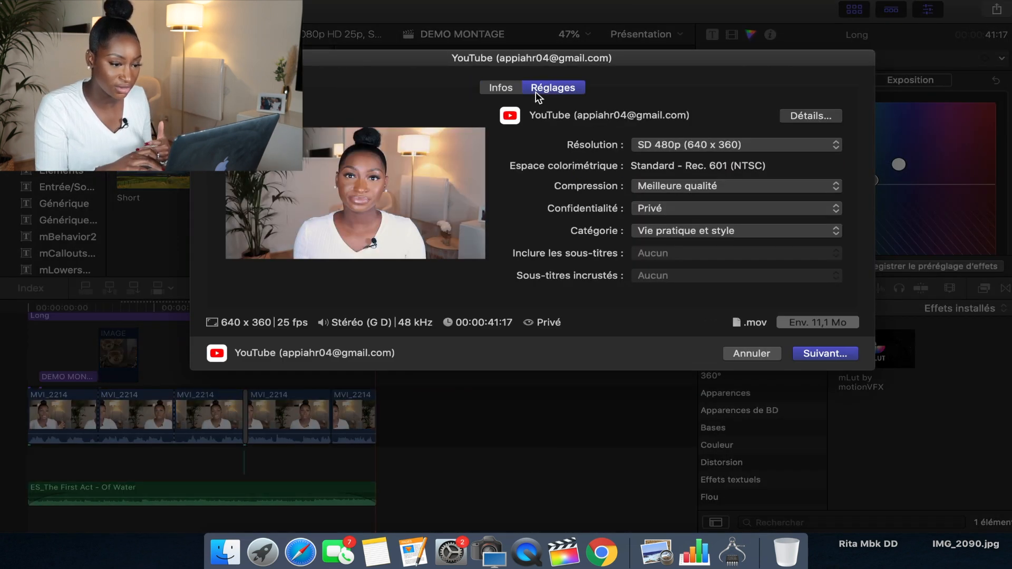
pyautogui.click(786, 147)
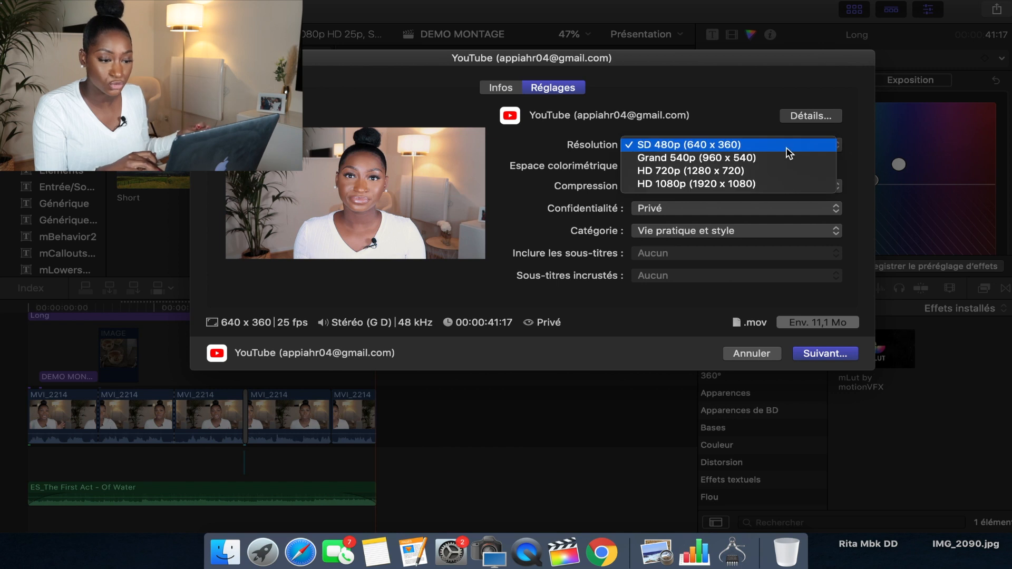
pyautogui.click(800, 185)
pyautogui.click(808, 189)
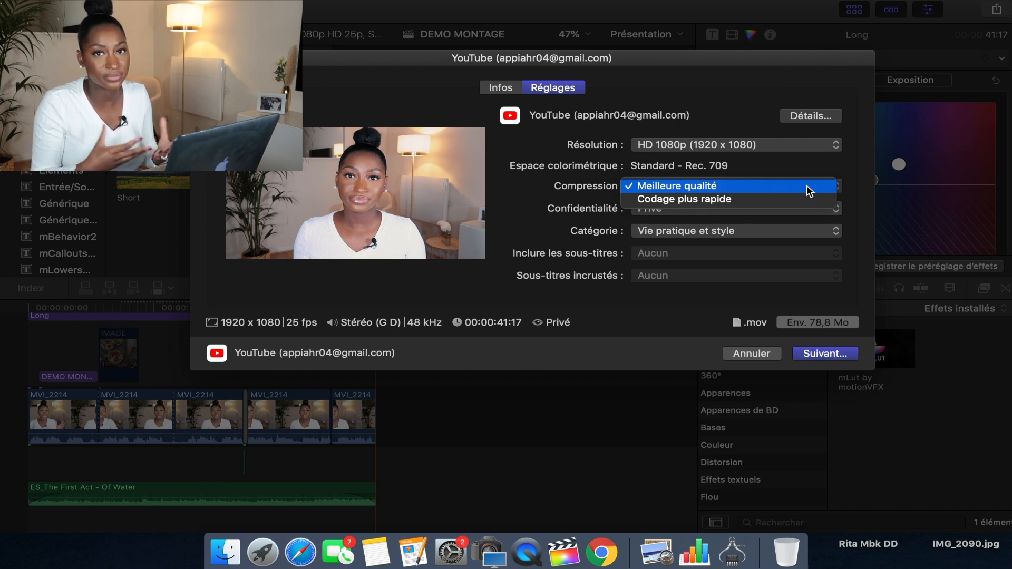
pyautogui.click(810, 188)
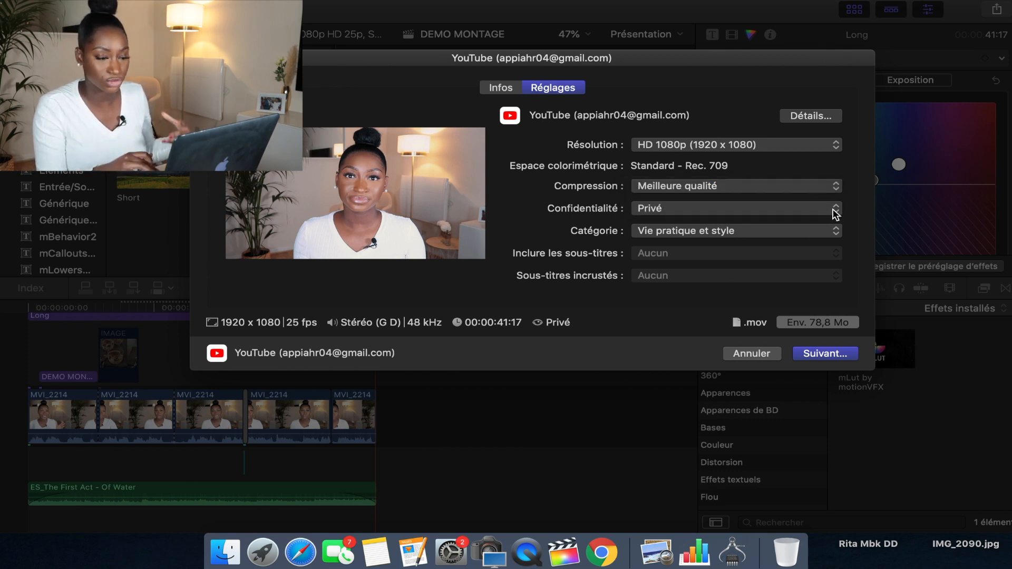
pyautogui.click(835, 213)
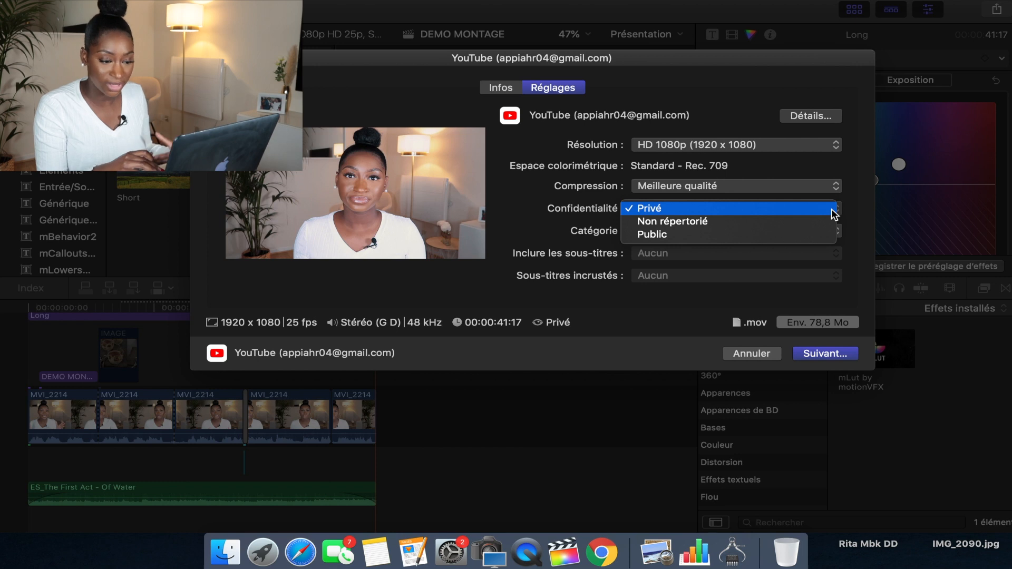